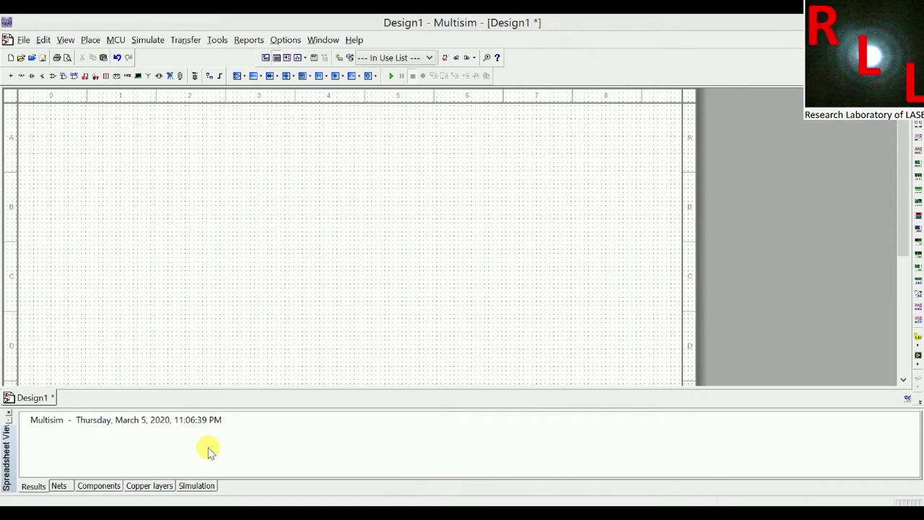
# Place the 120 Vrms 60 Hz AC_POWER source V1 and a ground symbol on the sheet
pyautogui.click(10, 77)
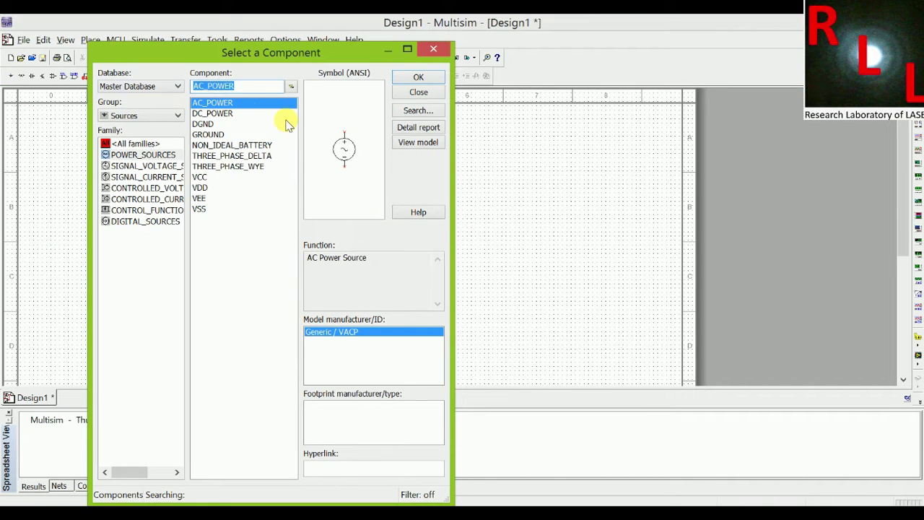
pyautogui.click(402, 82)
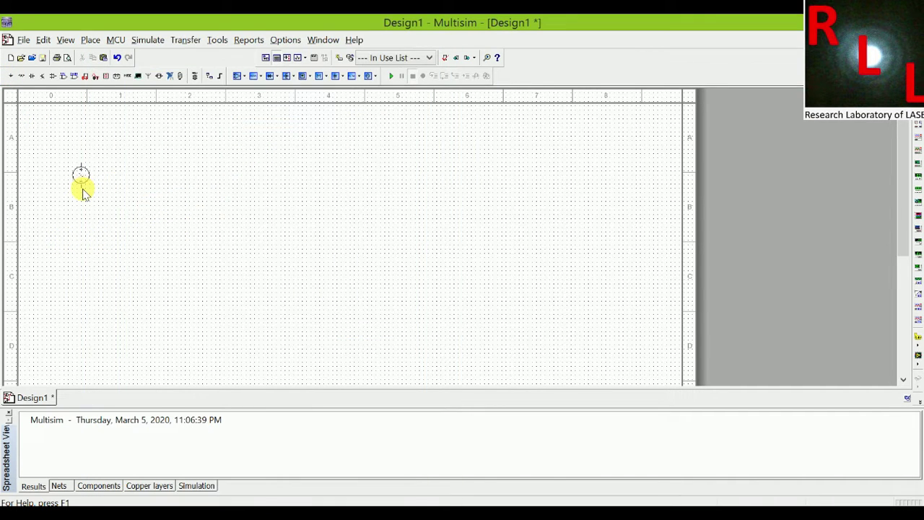
pyautogui.click(80, 191)
pyautogui.click(206, 135)
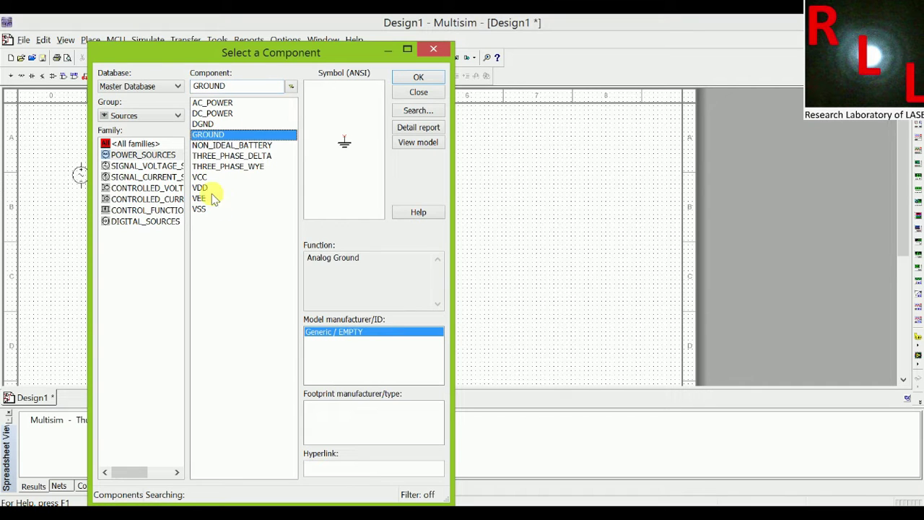
pyautogui.click(418, 77)
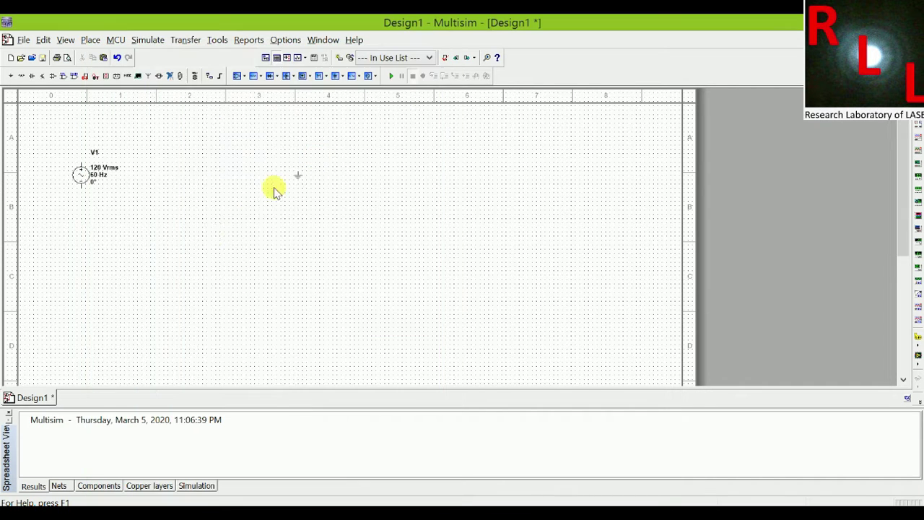
pyautogui.click(202, 226)
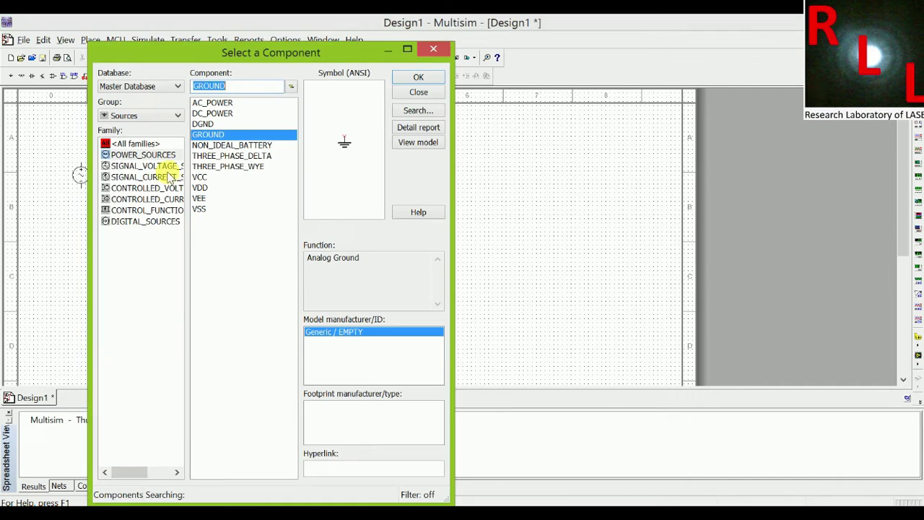
# Place four 1N4007 diodes, D1 to D4, from the Diodes group
pyautogui.click(149, 118)
pyautogui.click(145, 159)
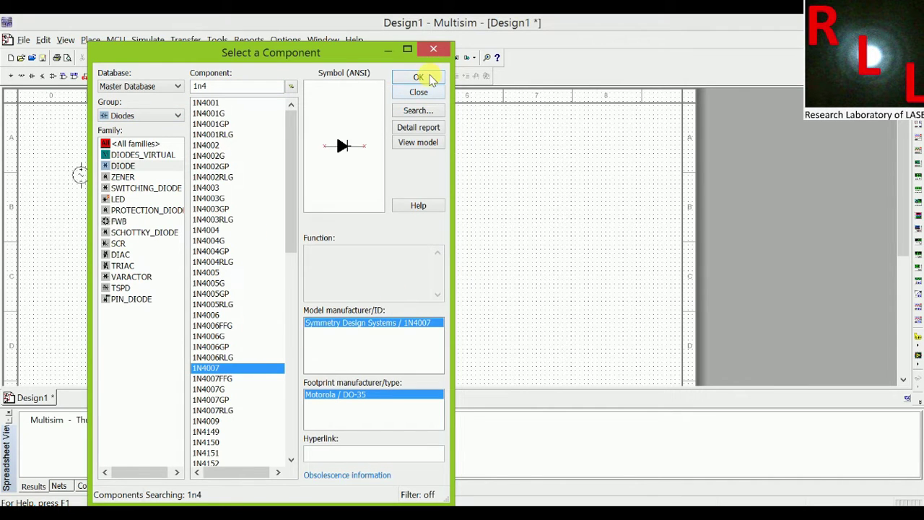
pyautogui.click(416, 78)
pyautogui.click(177, 167)
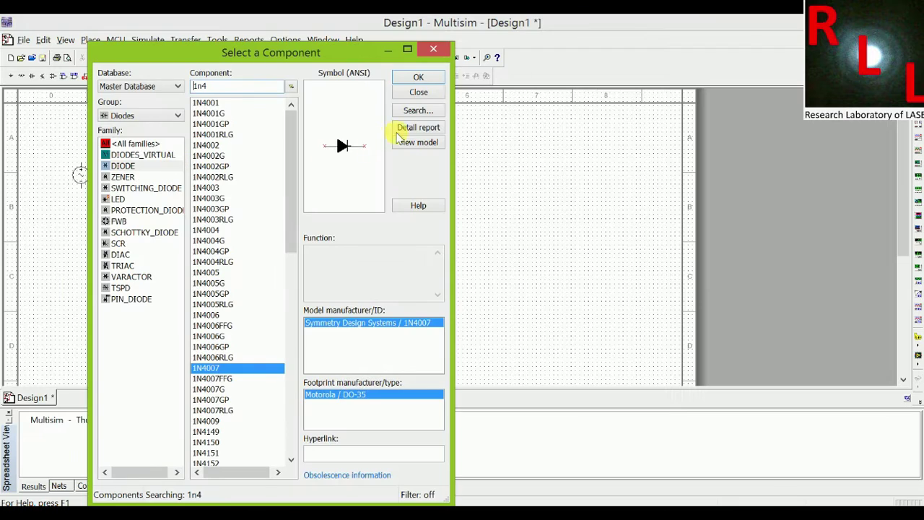
pyautogui.click(416, 77)
pyautogui.click(213, 196)
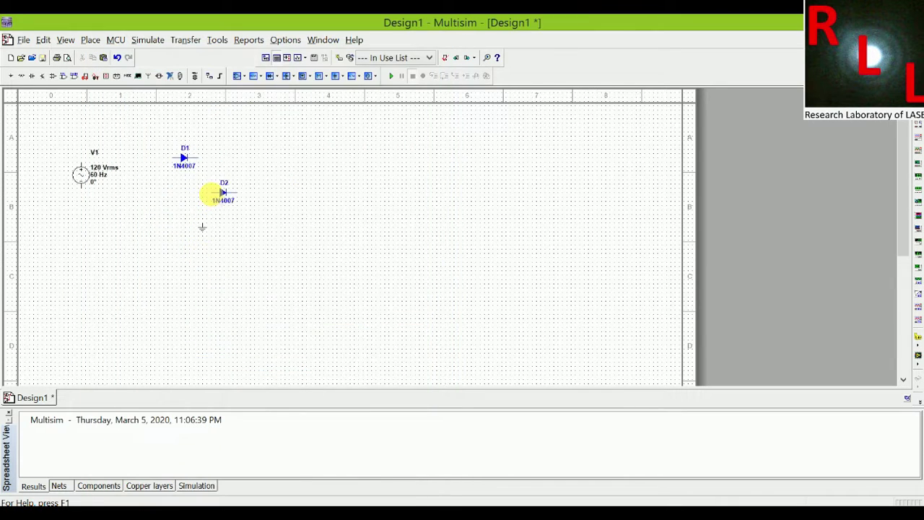
pyautogui.click(416, 80)
pyautogui.click(154, 185)
pyautogui.click(416, 78)
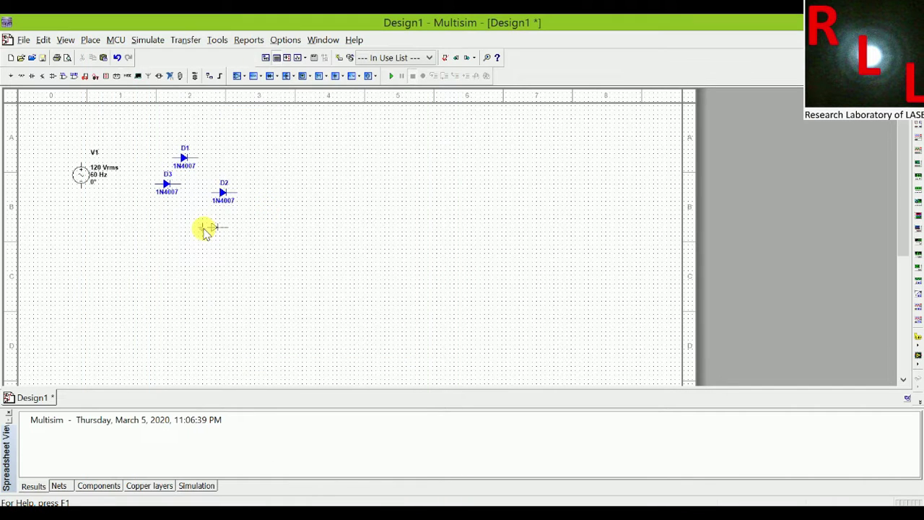
pyautogui.click(185, 214)
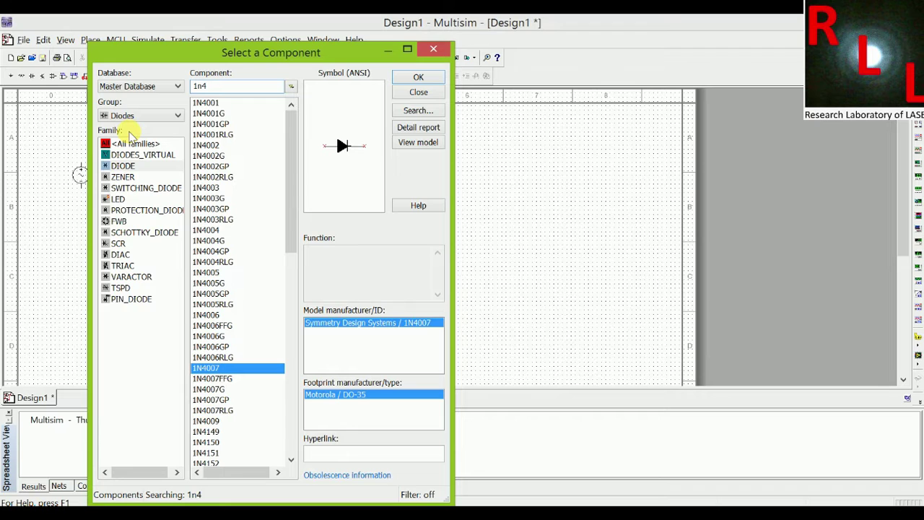
pyautogui.click(132, 119)
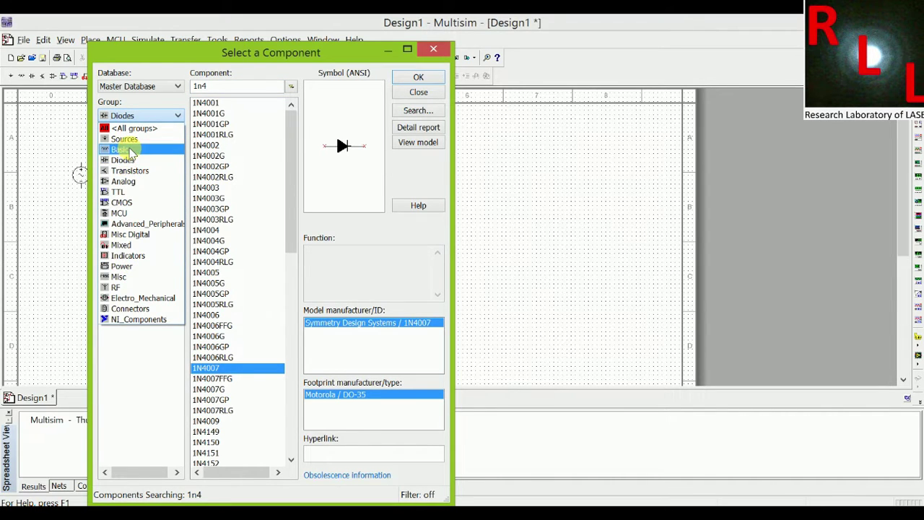
# Place the 2200µF capacitor C1 from the Basic group to the right of the diodes
pyautogui.click(119, 149)
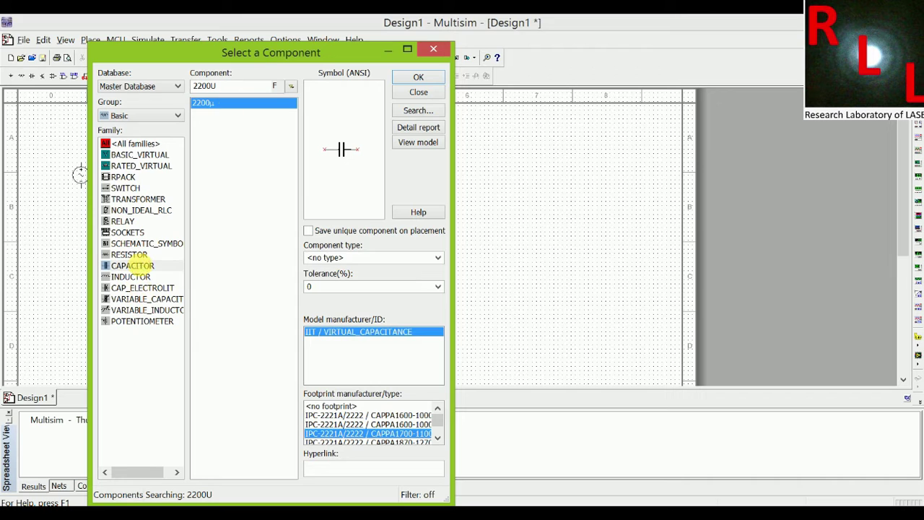
pyautogui.click(133, 266)
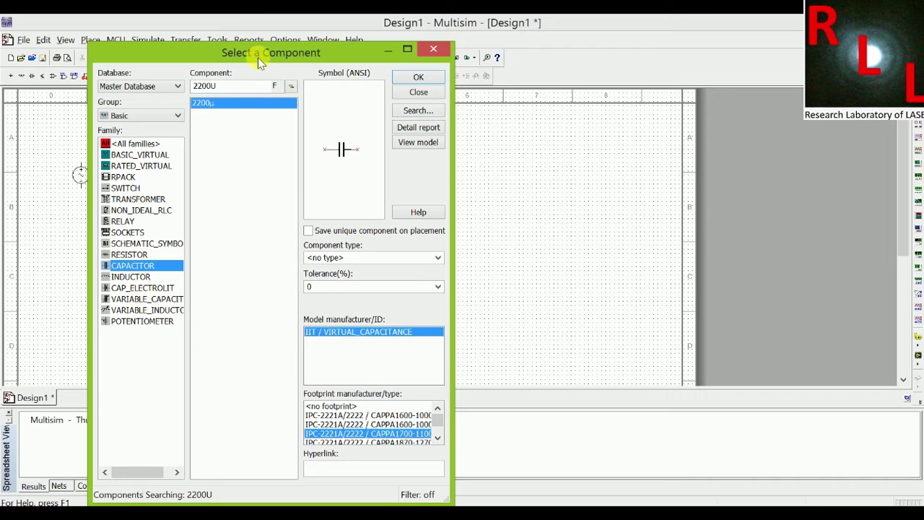
pyautogui.click(428, 79)
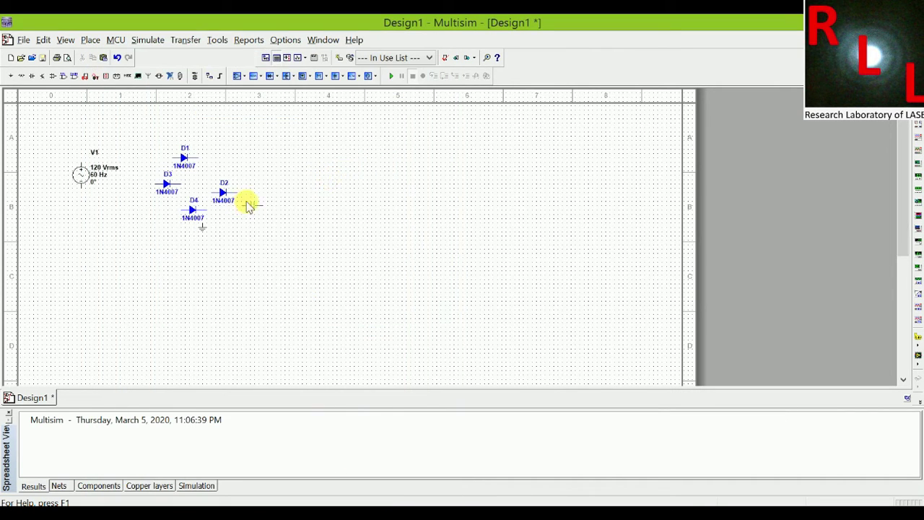
pyautogui.click(273, 163)
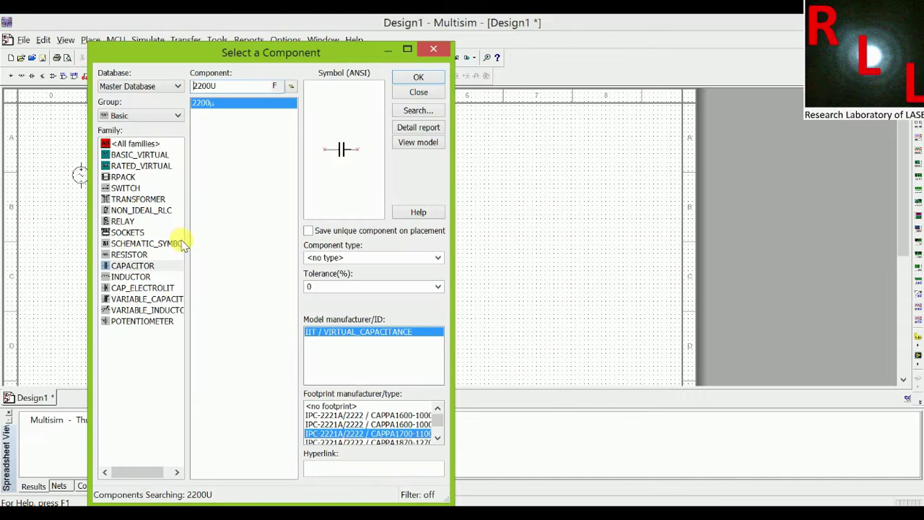
pyautogui.click(431, 50)
# Paste a ground below the diodes and nudge D3 slightly left and down
pyautogui.hotkey('ctrl', 'v')
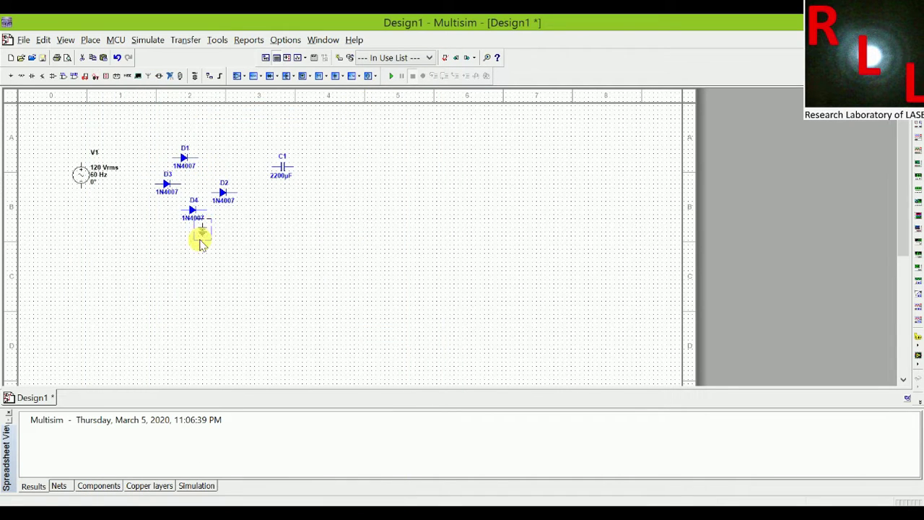
pyautogui.click(189, 267)
pyautogui.moveTo(153, 191); pyautogui.dragTo(151, 192)
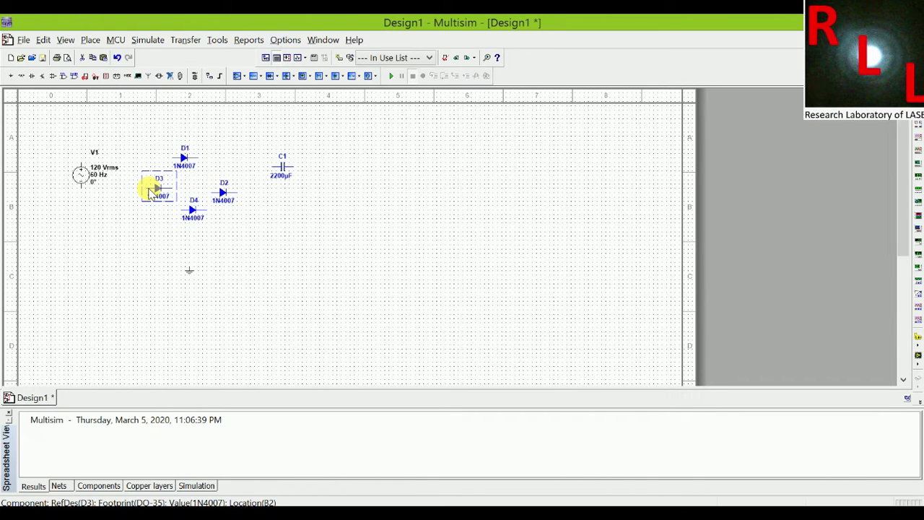
# Rotate D3 and D2 90° clockwise to stand upright and shift D1 slightly right
pyautogui.rightClick(152, 192)
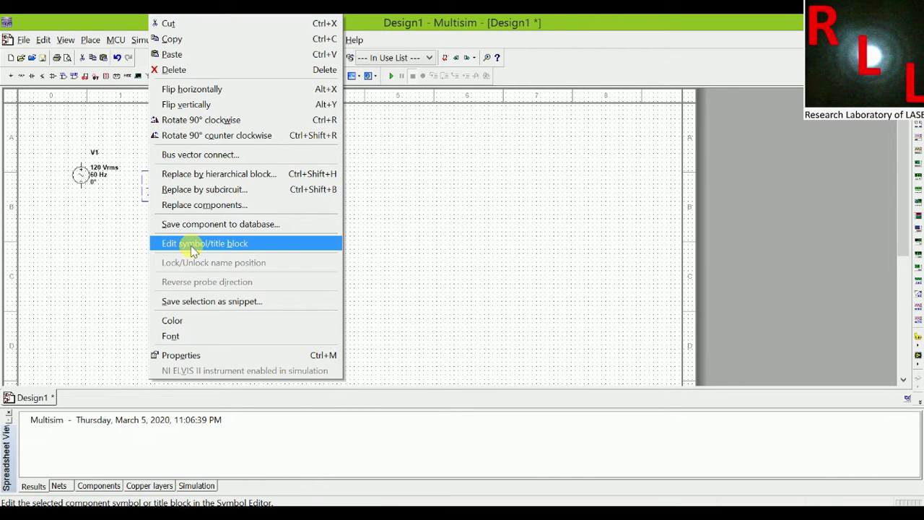
pyautogui.click(201, 124)
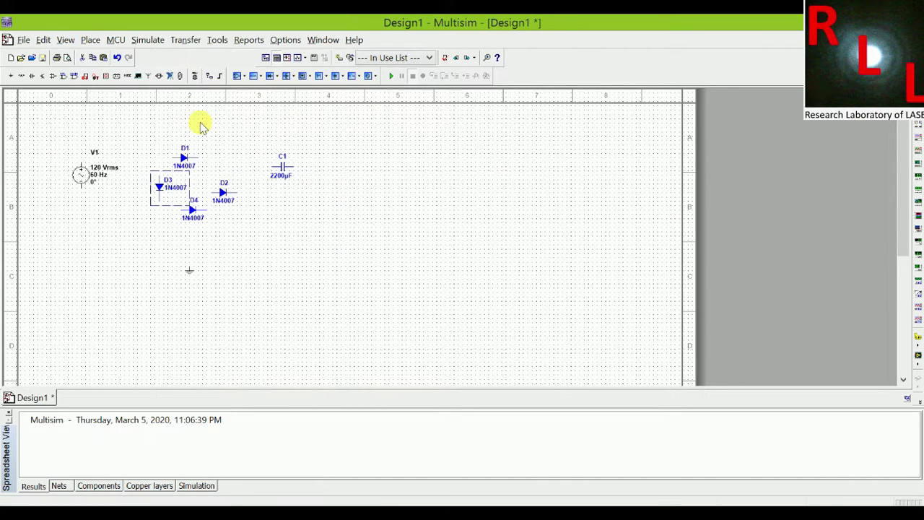
pyautogui.rightClick(224, 191)
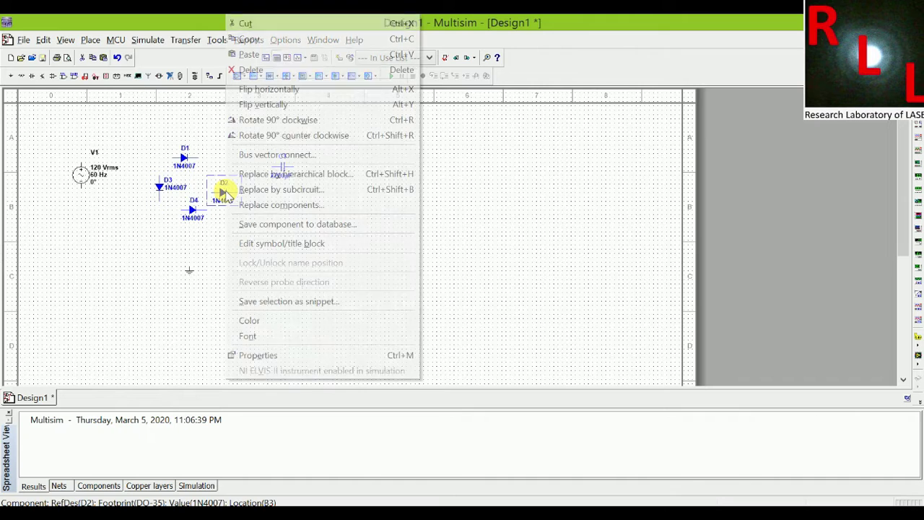
pyautogui.click(268, 119)
pyautogui.click(189, 157)
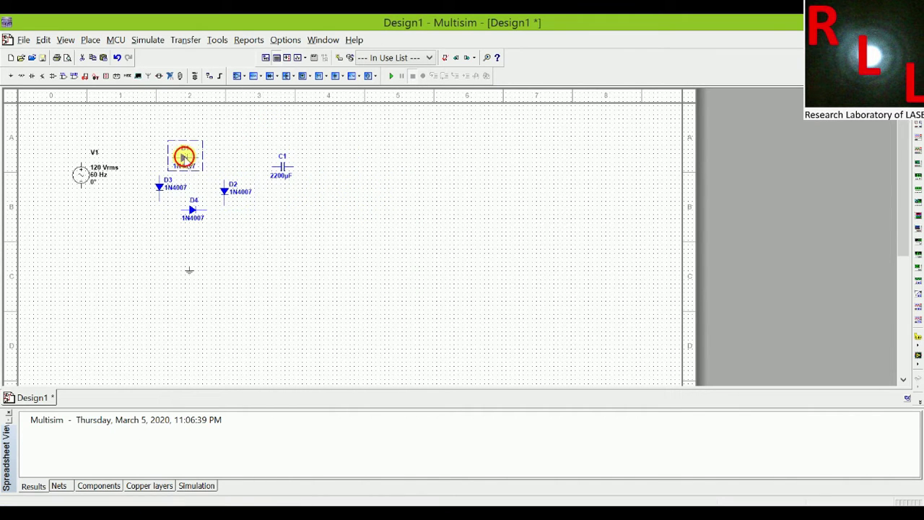
pyautogui.moveTo(190, 157); pyautogui.dragTo(205, 156)
pyautogui.click(209, 166)
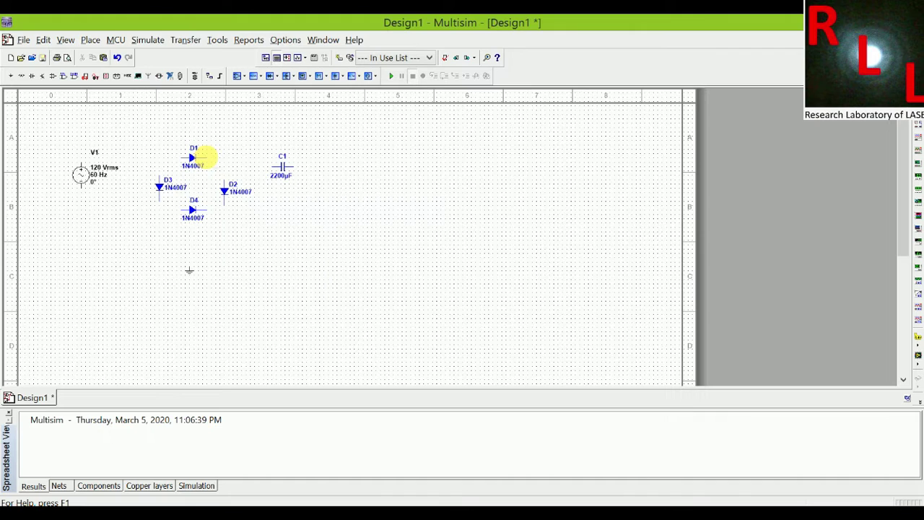
# Wire D1 to D2 and D3, wire D4 to D3, and move C1 beside the bridge
pyautogui.click(214, 157)
pyautogui.click(224, 181)
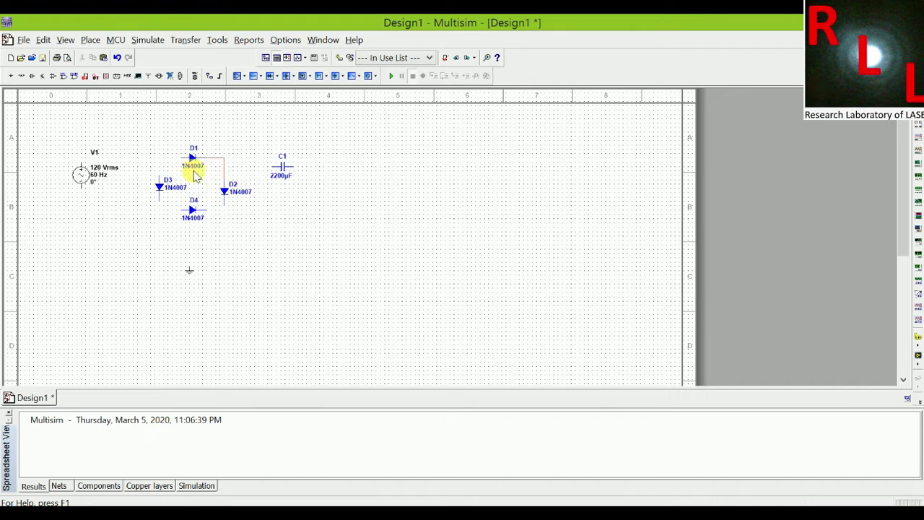
pyautogui.click(184, 157)
pyautogui.click(159, 178)
pyautogui.click(182, 209)
pyautogui.click(161, 201)
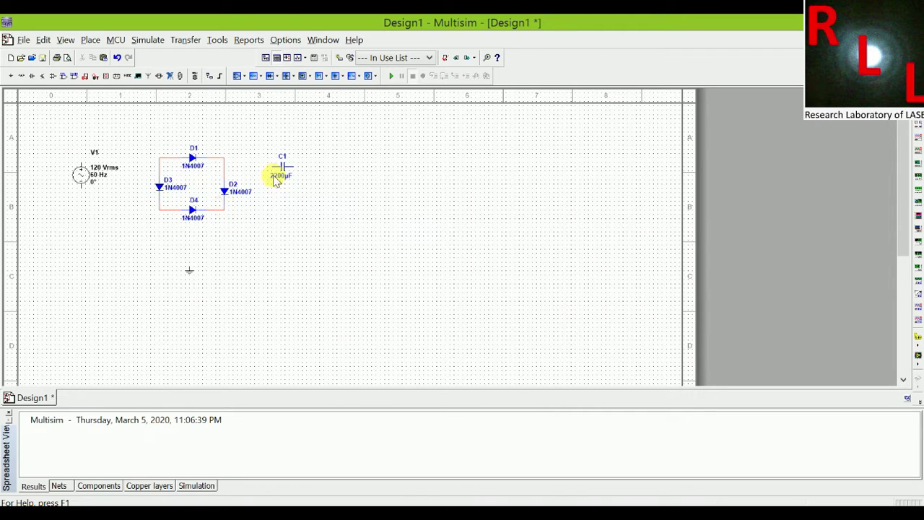
pyautogui.moveTo(282, 166); pyautogui.dragTo(275, 227)
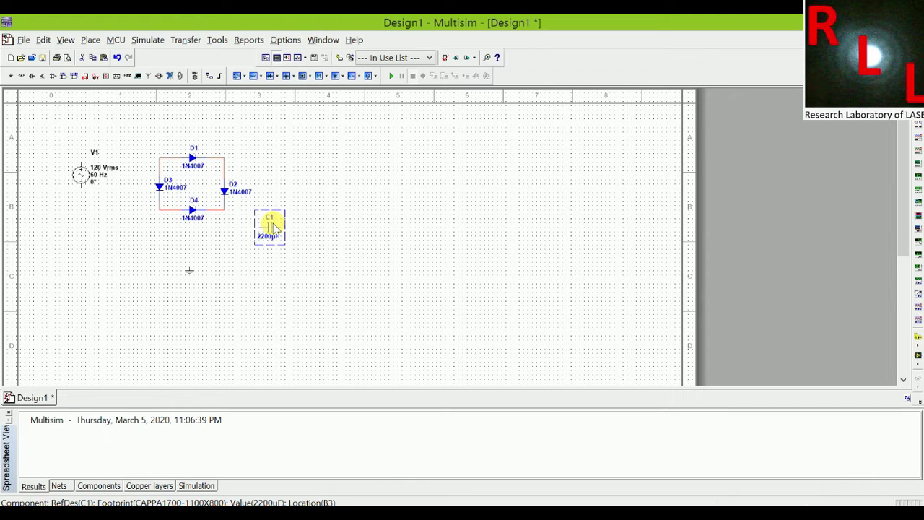
# Rotate C1 upright and wire its top pin to the D2/D4 junction
pyautogui.rightClick(272, 227)
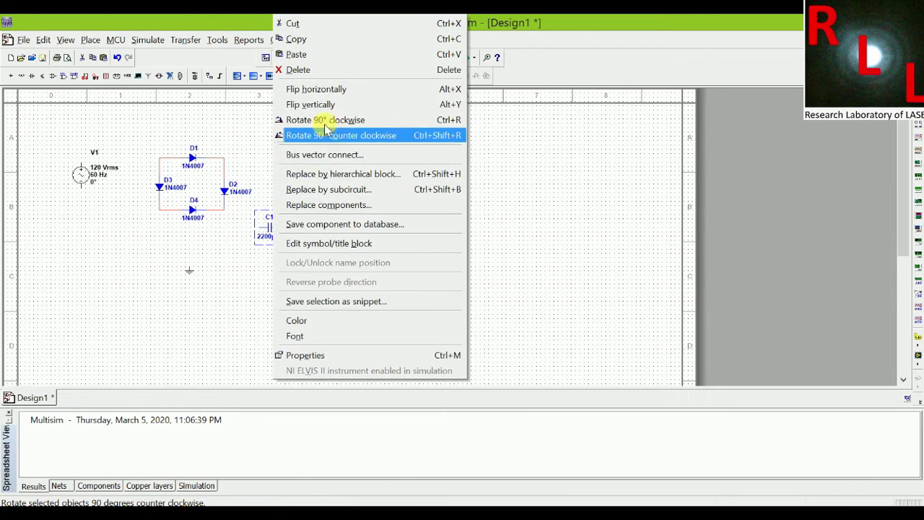
pyautogui.click(324, 120)
pyautogui.click(274, 191)
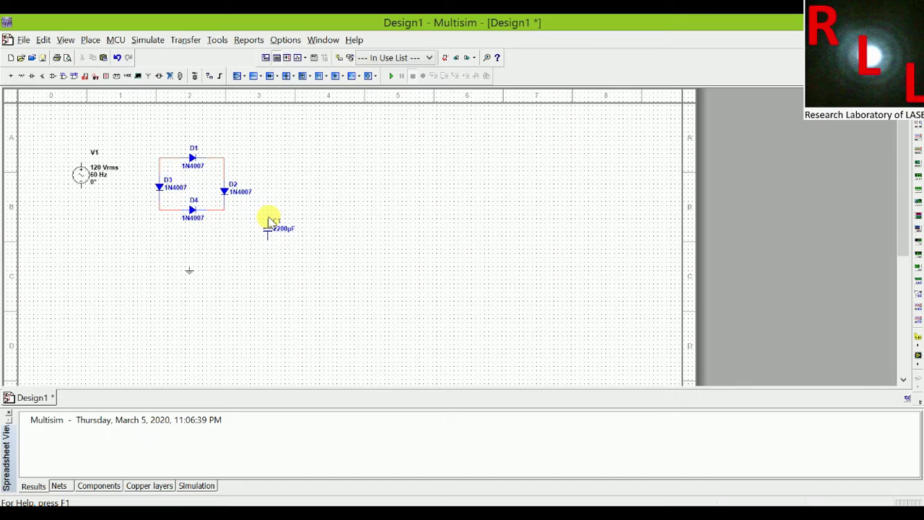
pyautogui.click(268, 218)
pyautogui.click(225, 208)
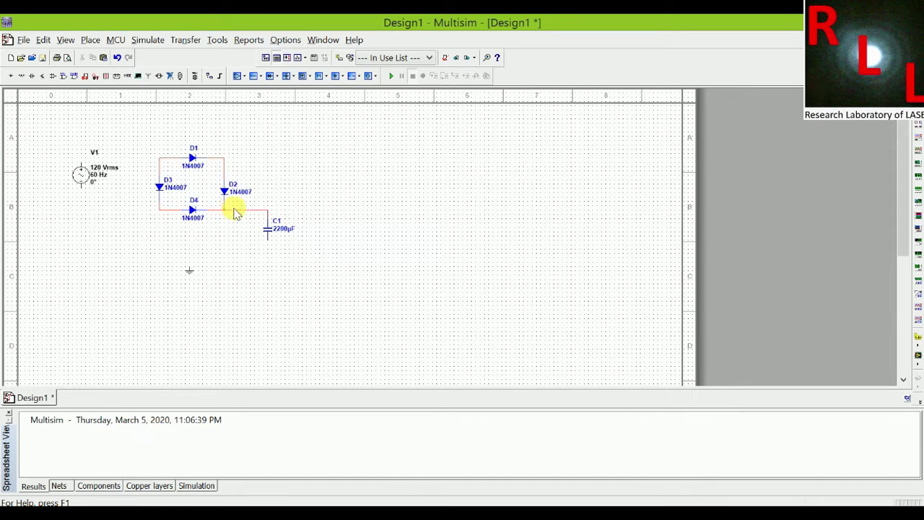
# Route a return wire from C1's bottom pin up the left side to the D1/D3 node
pyautogui.click(268, 238)
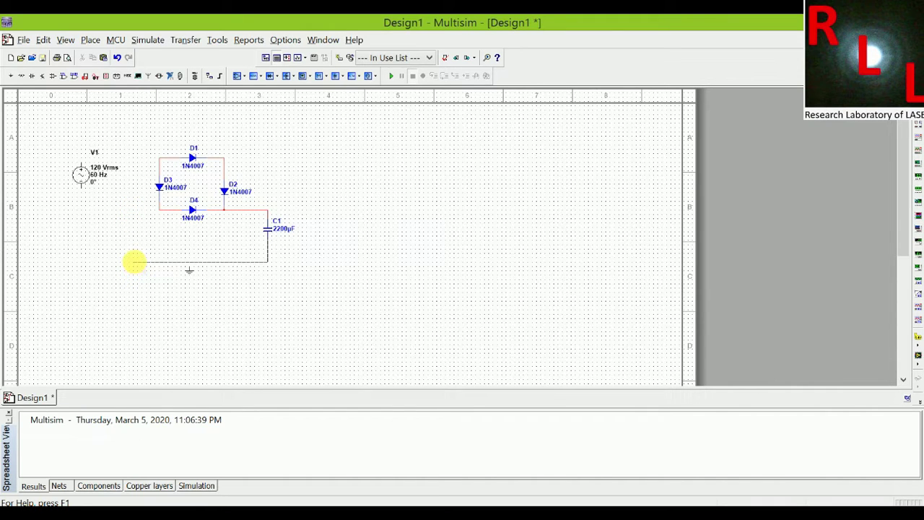
pyautogui.press('Escape')
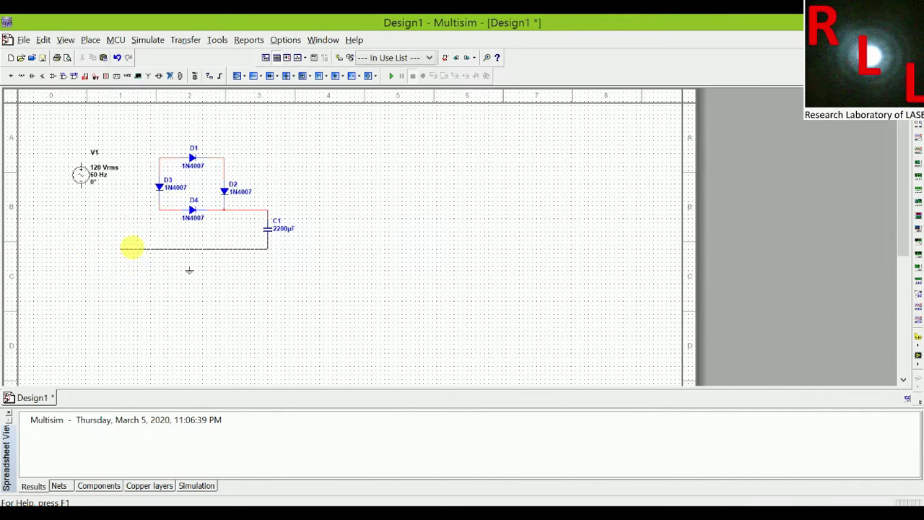
pyautogui.click(138, 262)
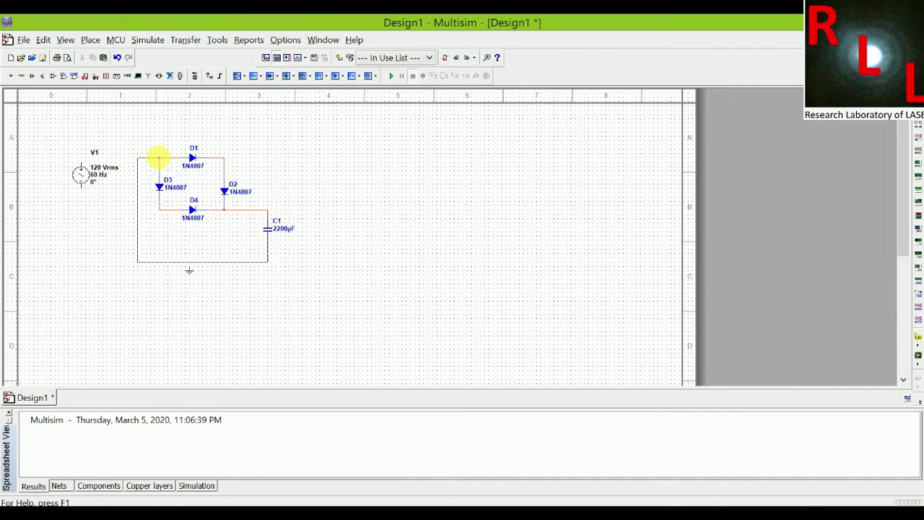
pyautogui.click(190, 268)
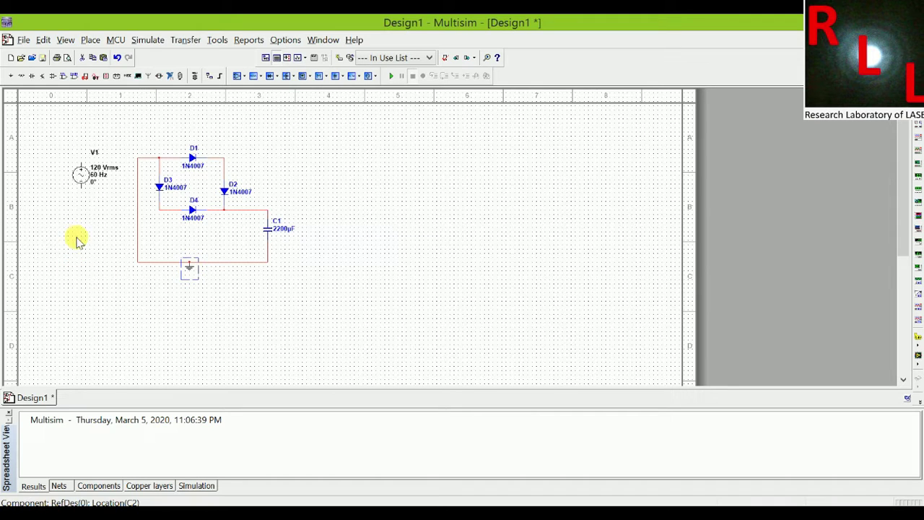
# Wire V1's terminals to the D3/D4 and D1/D2 nodes and extend a lead from C1's top
pyautogui.click(80, 187)
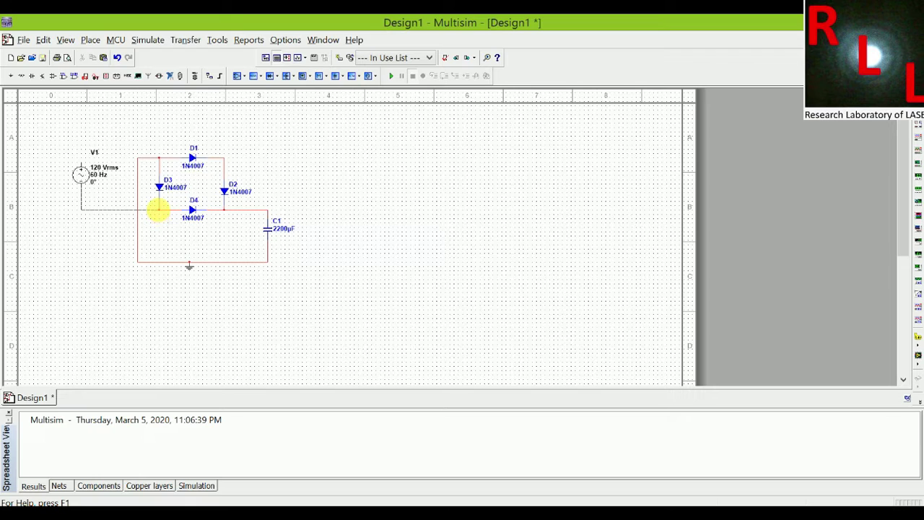
pyautogui.click(158, 210)
pyautogui.click(80, 162)
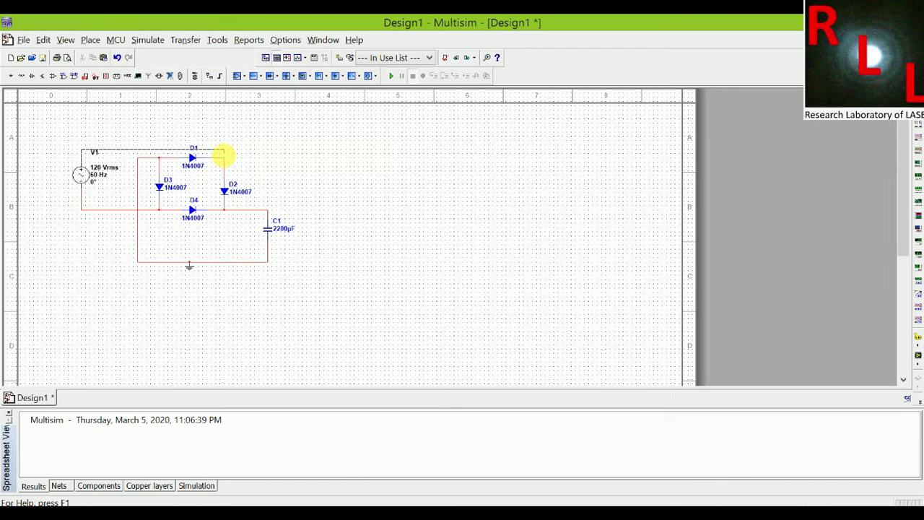
pyautogui.click(224, 154)
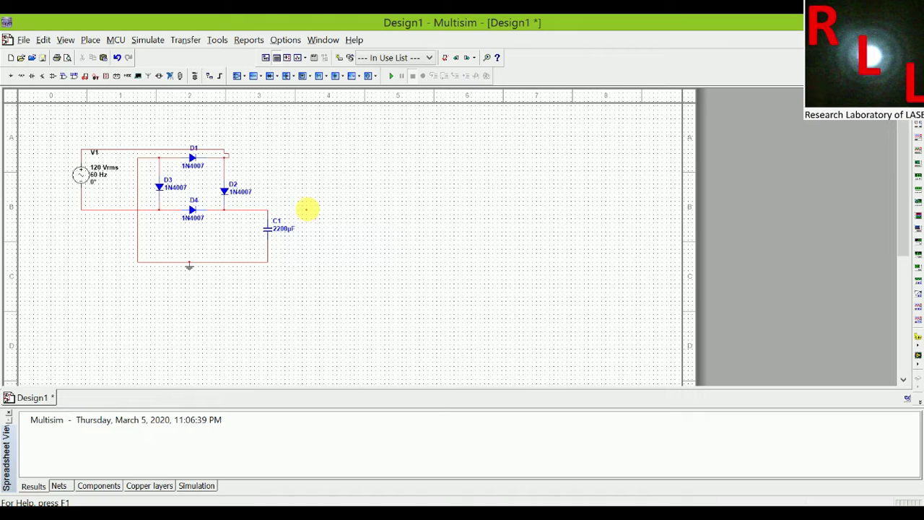
pyautogui.click(306, 209)
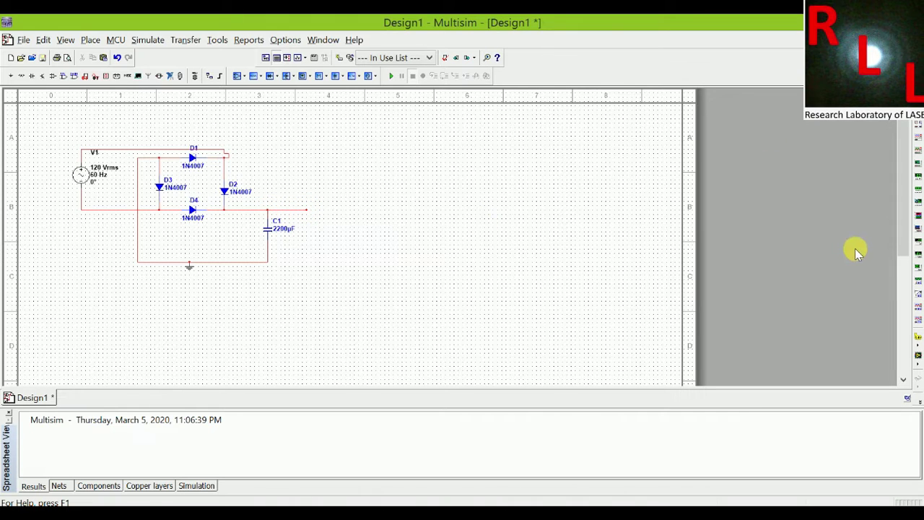
# Place a measurement probe on C1's output lead and run the simulation, reading 168 V DC
pyautogui.click(916, 334)
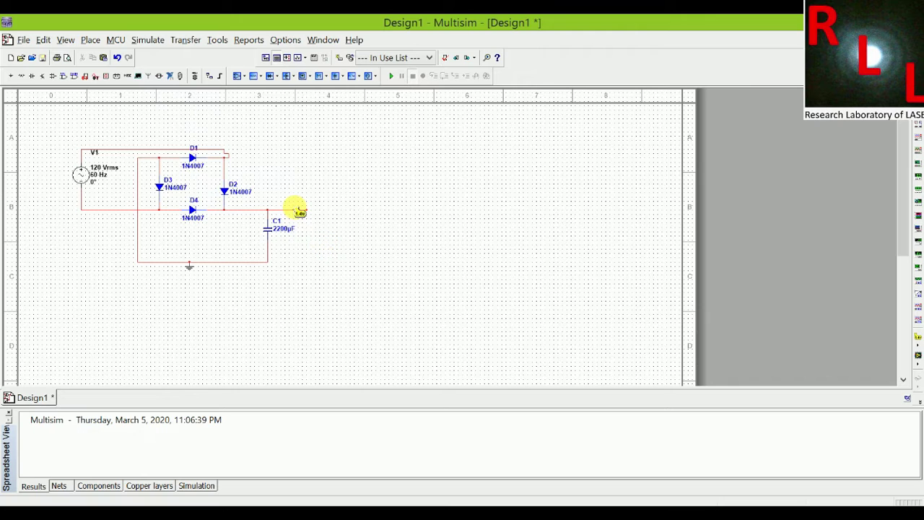
pyautogui.click(299, 210)
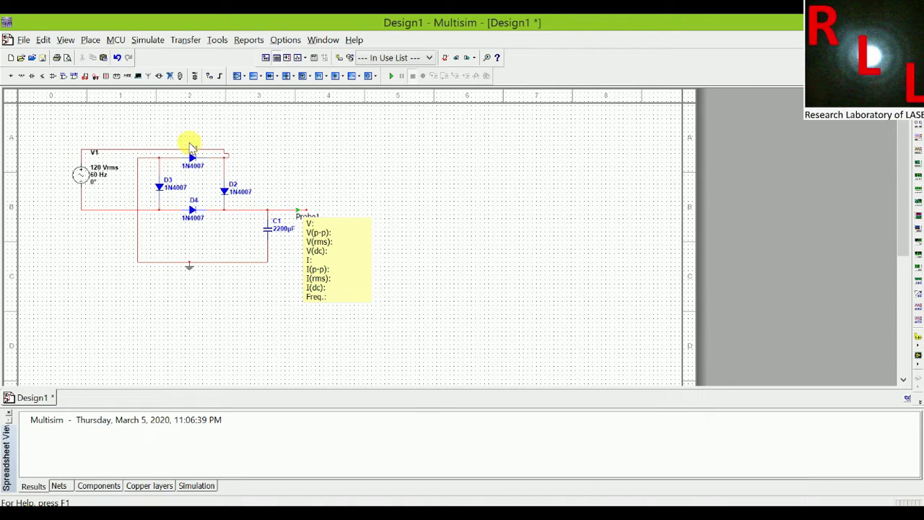
pyautogui.click(390, 75)
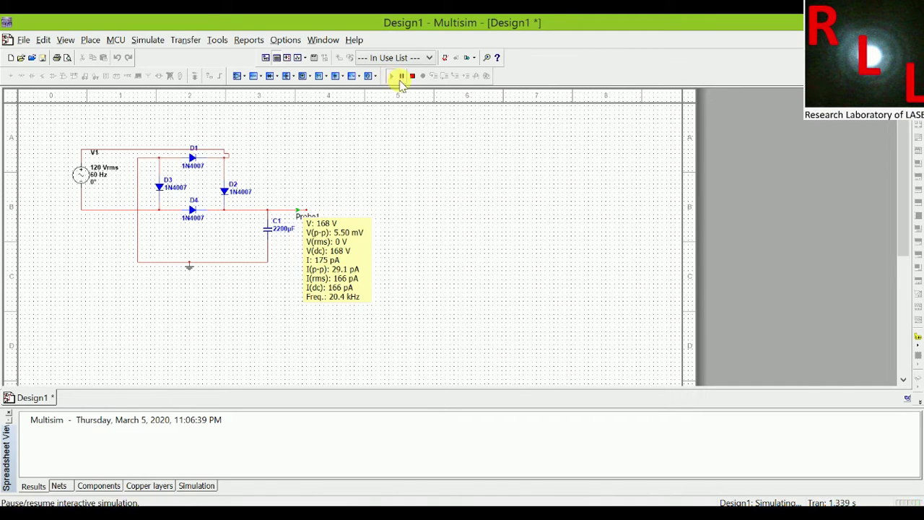
# Set V1 to 220 Vrms and rerun the simulation, giving 310 V DC at the probe
pyautogui.click(412, 76)
pyautogui.doubleClick(81, 173)
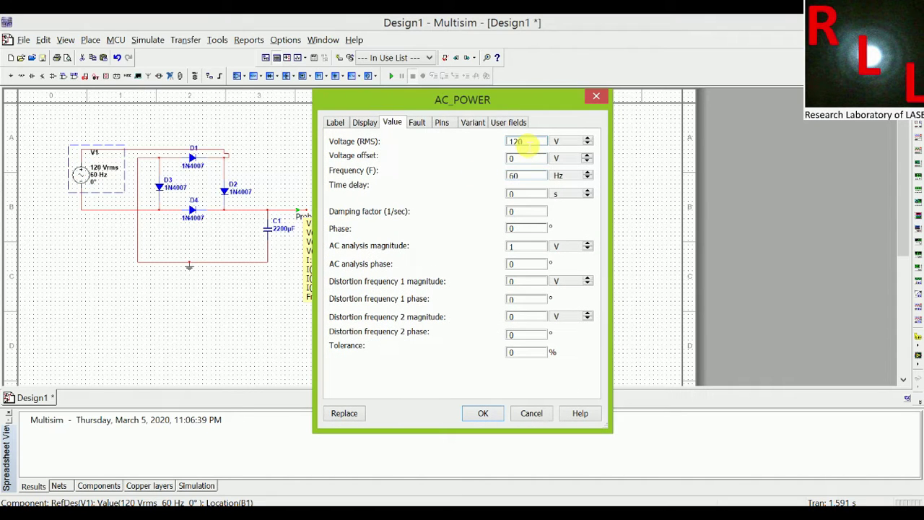
pyautogui.write('2')
pyautogui.click(485, 417)
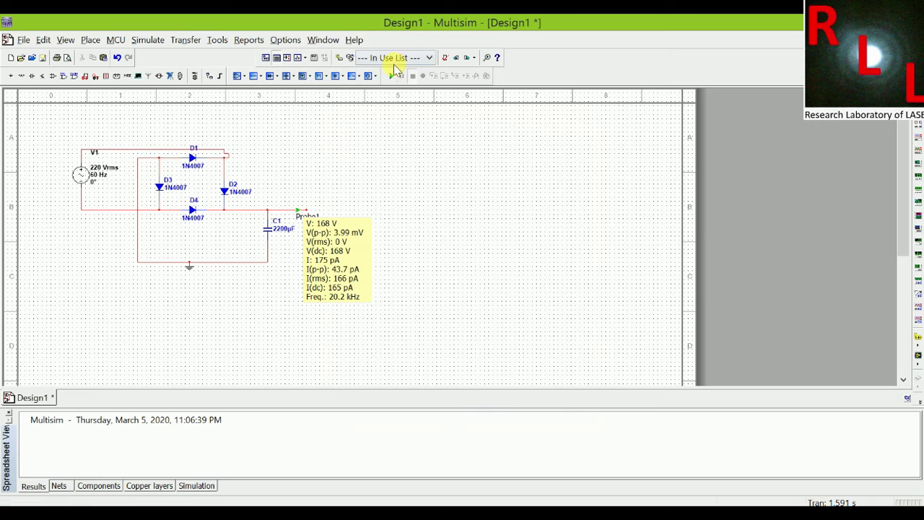
pyautogui.click(394, 75)
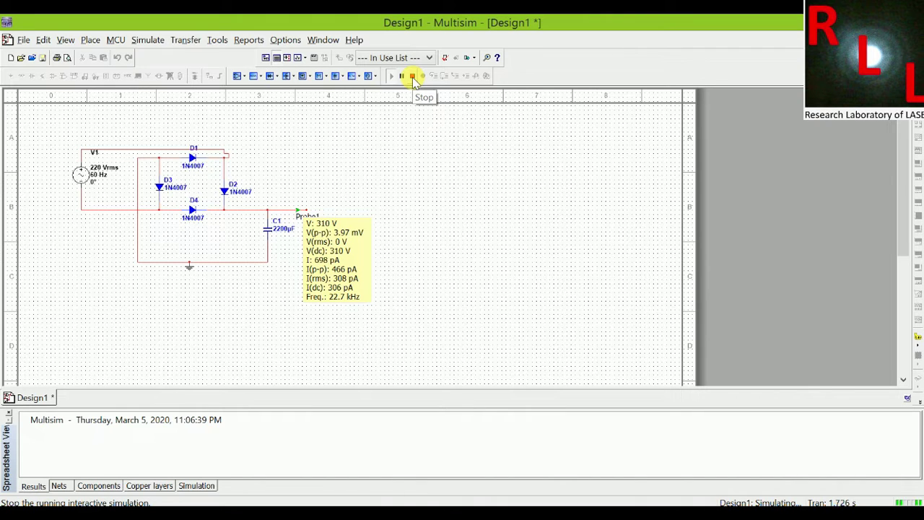
# Stop the rectifier simulation
pyautogui.click(413, 77)
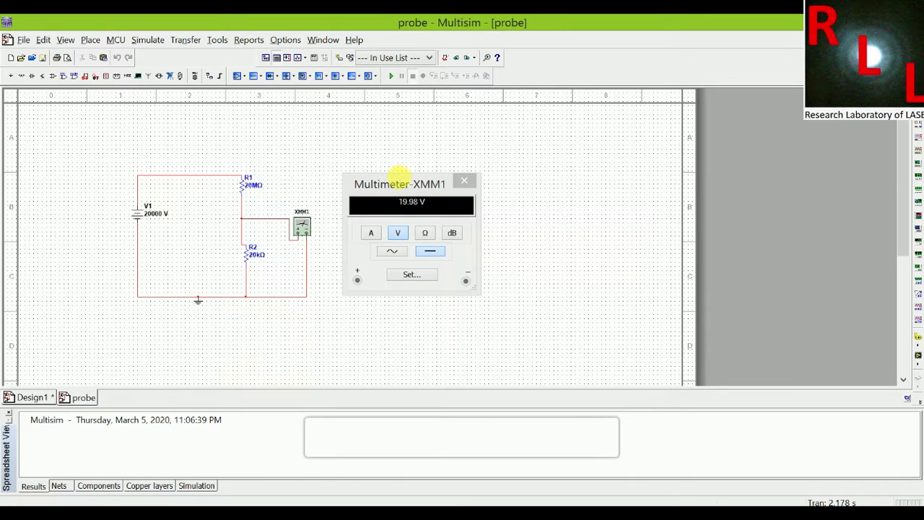
# Move the multimeter window aside and set the DC source V1 to 300 V
pyautogui.click(412, 184)
pyautogui.moveTo(412, 180); pyautogui.dragTo(552, 173)
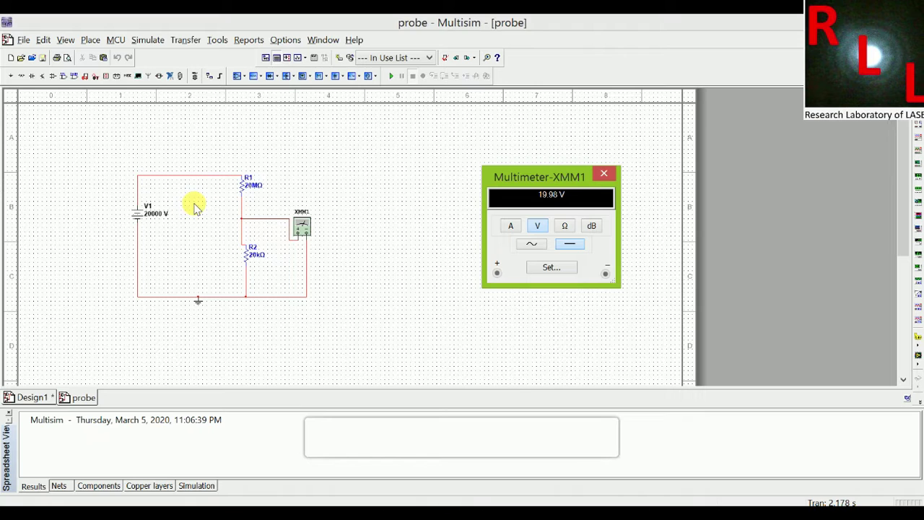
pyautogui.doubleClick(152, 213)
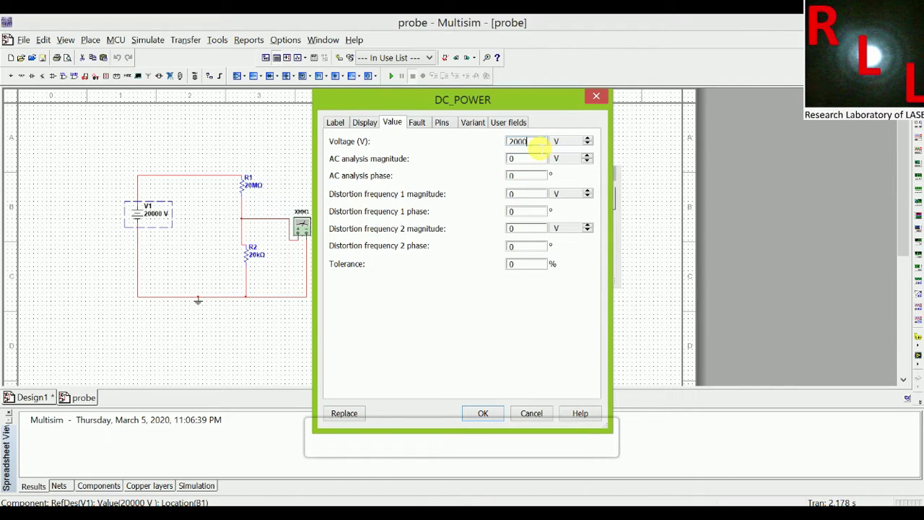
pyautogui.write('3')
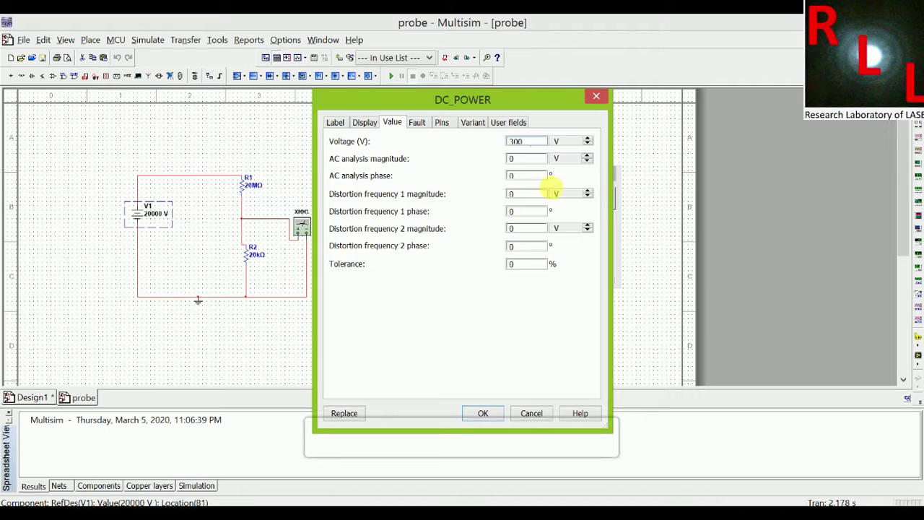
pyautogui.write('00')
pyautogui.click(482, 412)
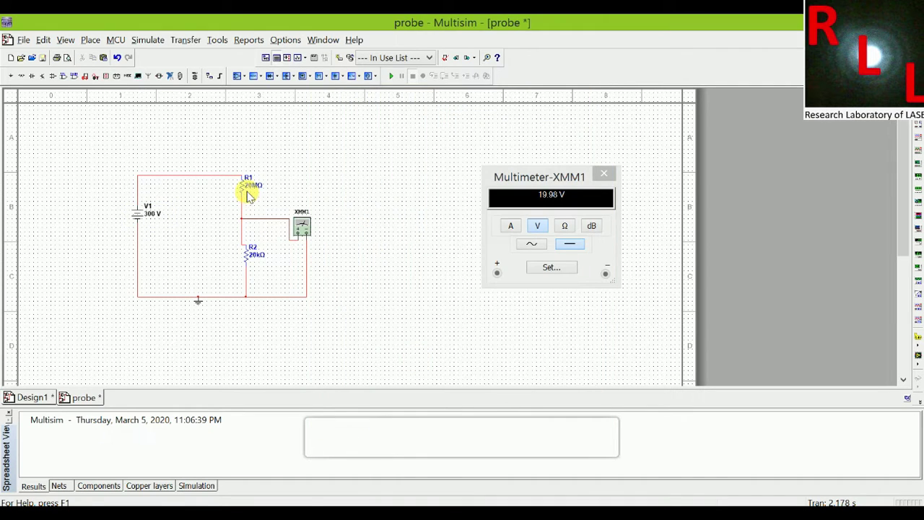
# Set R1 to 1 MΩ and R2 to 2 MΩ, then rerun so XMM1 reads 199.867 V
pyautogui.doubleClick(248, 193)
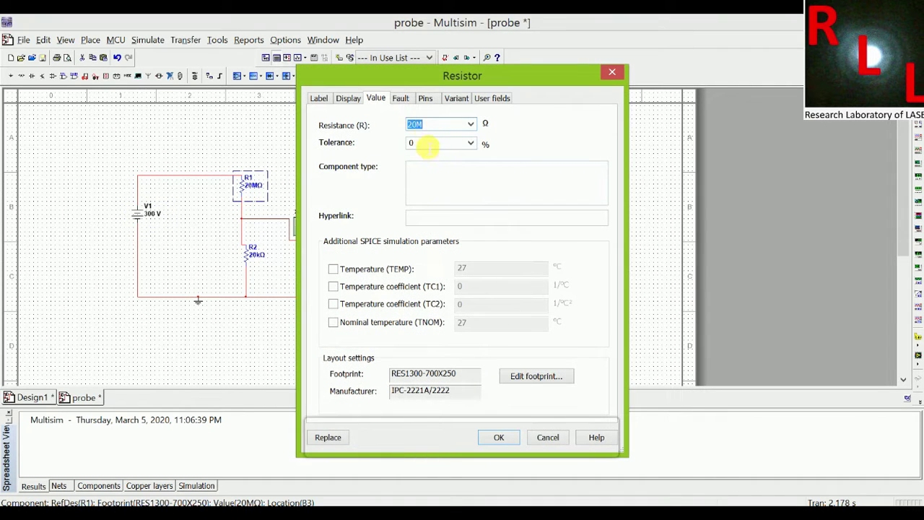
pyautogui.write('1M')
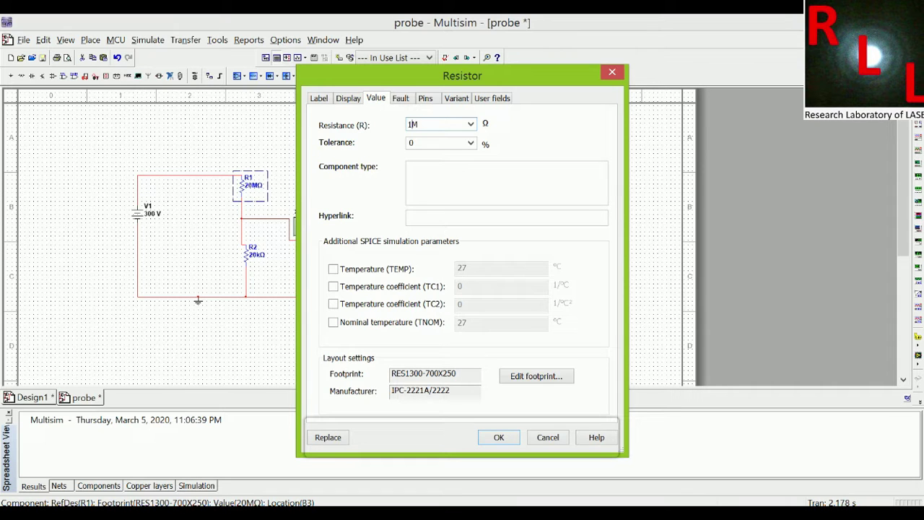
pyautogui.click(498, 438)
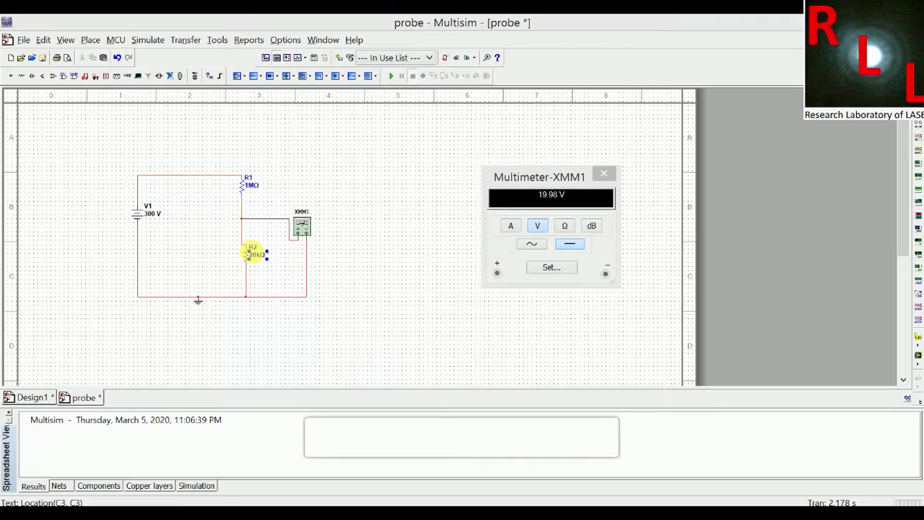
pyautogui.doubleClick(251, 253)
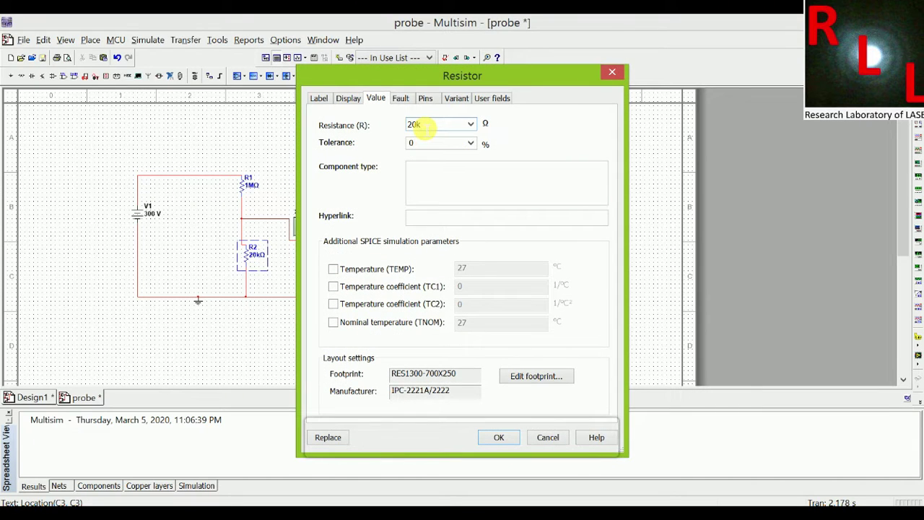
pyautogui.write('2M')
pyautogui.click(497, 438)
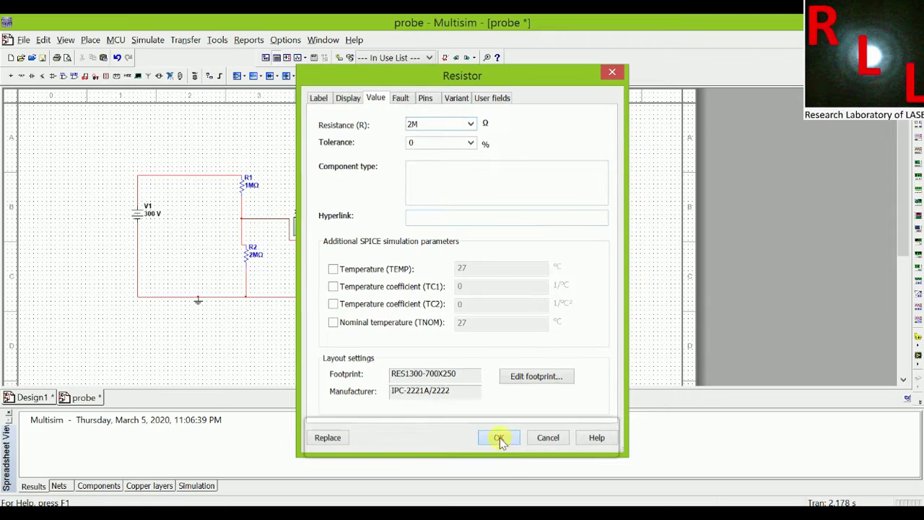
pyautogui.click(391, 75)
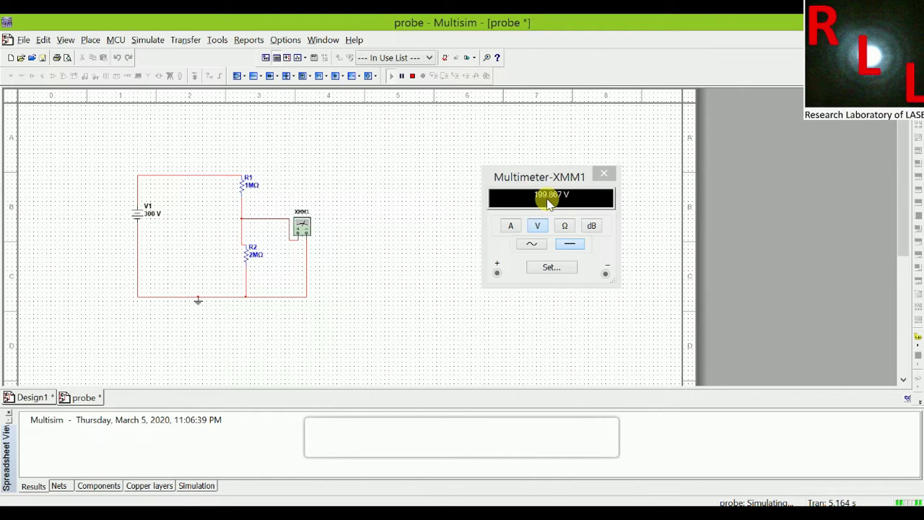
# Stop the probe circuit's simulation
pyautogui.click(412, 75)
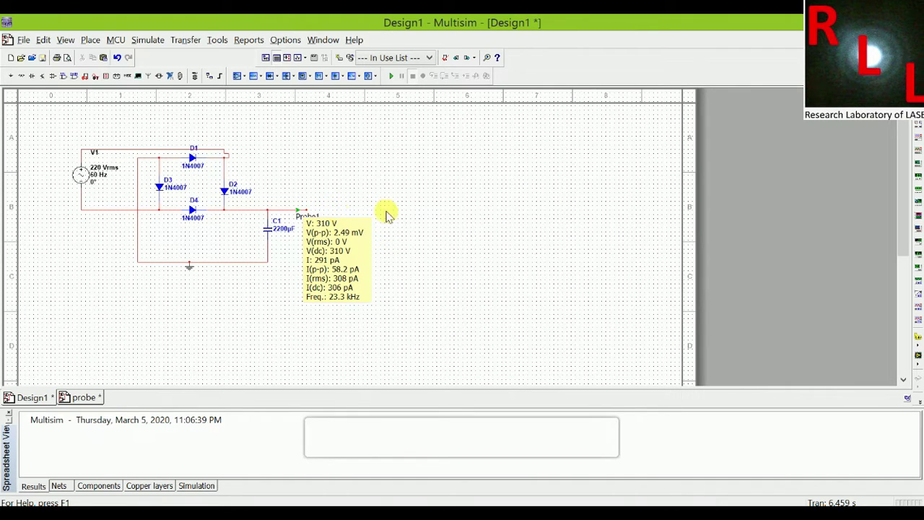
# Delete the probe on the capacitor output and select a 1M resistor from Basic > RESISTOR
pyautogui.click(299, 213)
pyautogui.press('Delete')
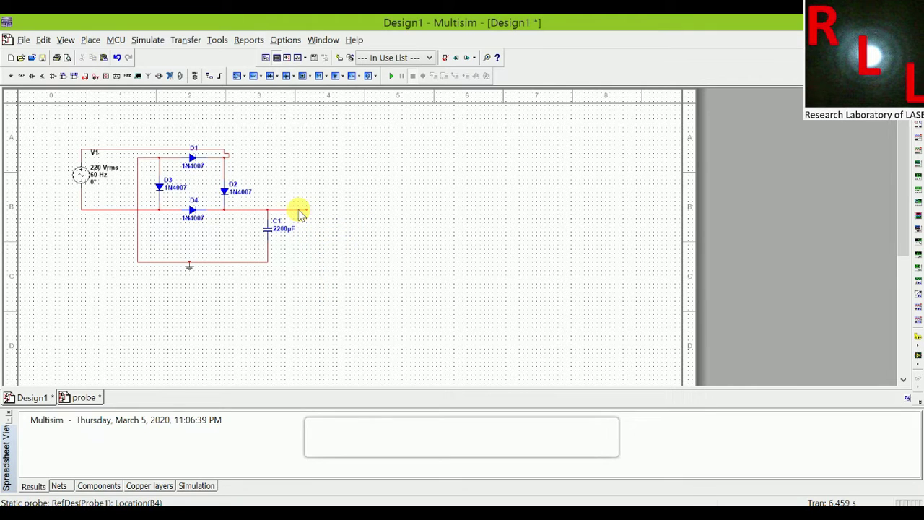
pyautogui.click(18, 76)
pyautogui.click(129, 254)
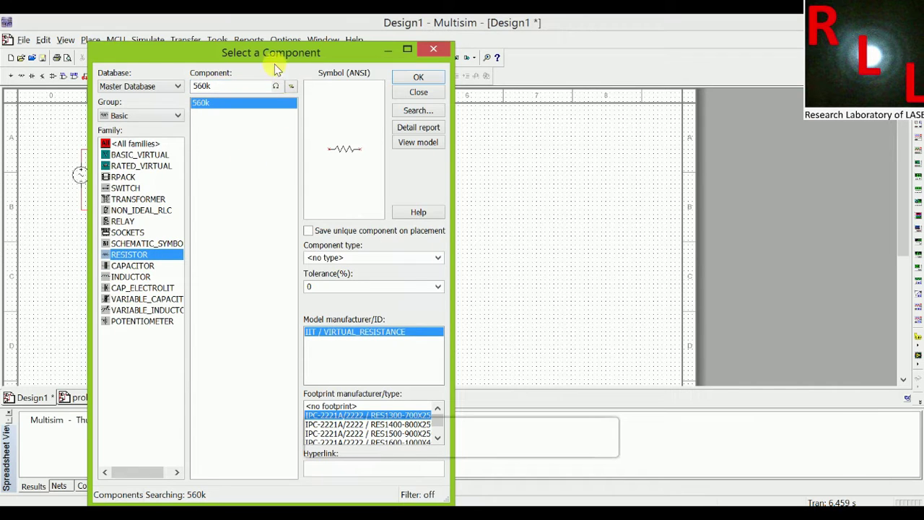
pyautogui.click(222, 87)
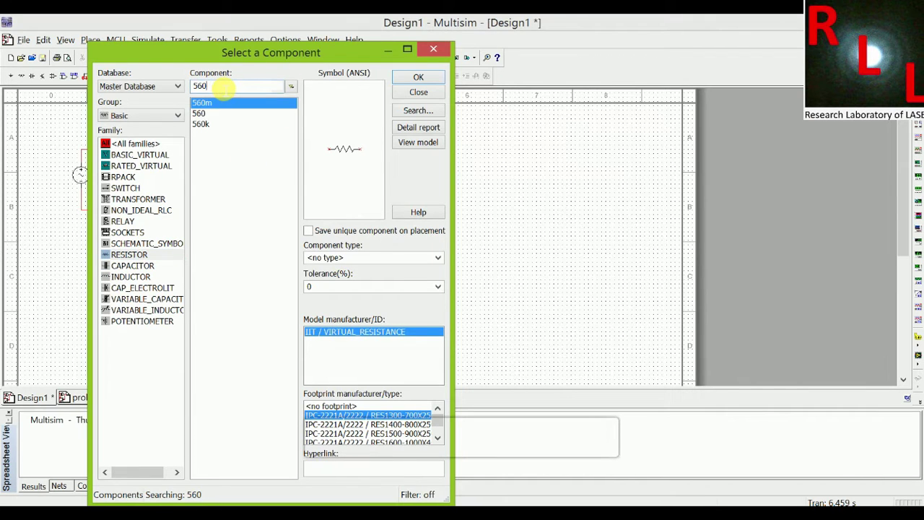
pyautogui.write('1M')
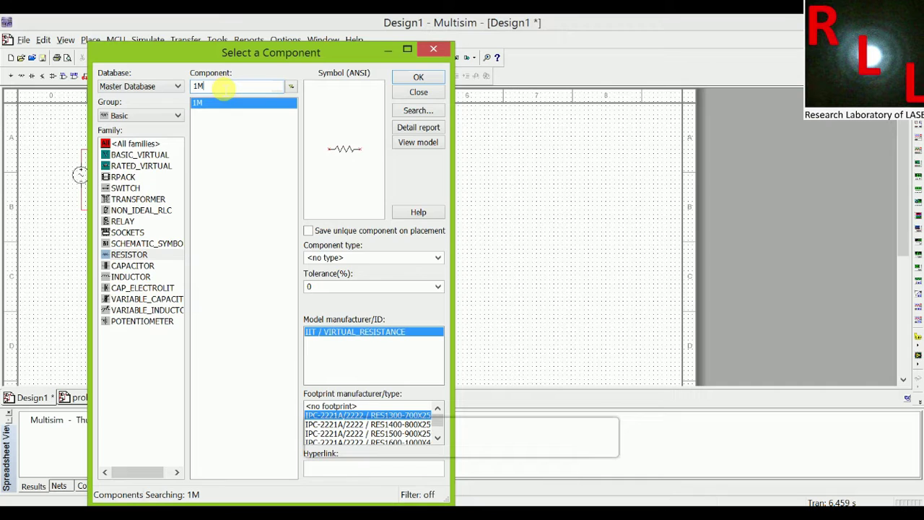
pyautogui.click(413, 78)
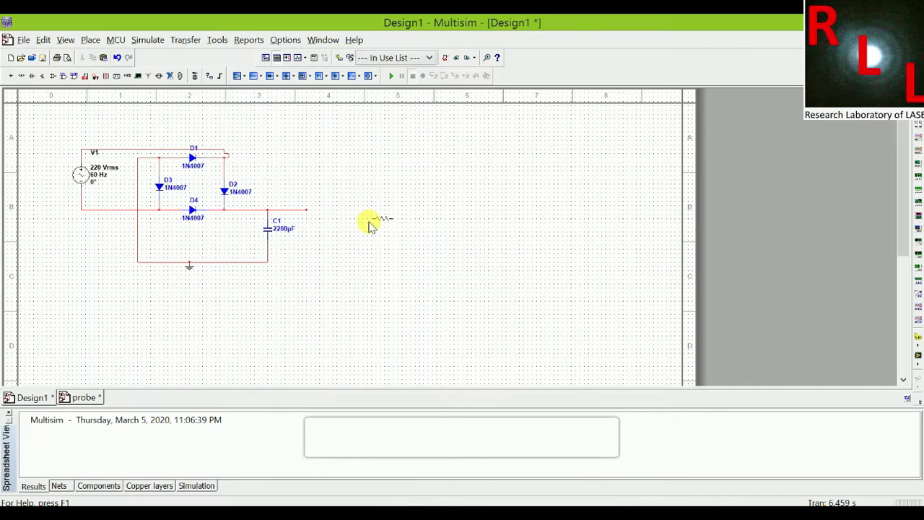
# Place four 1MΩ resistors, R1 to R4, in a row right of the capacitor
pyautogui.click(353, 209)
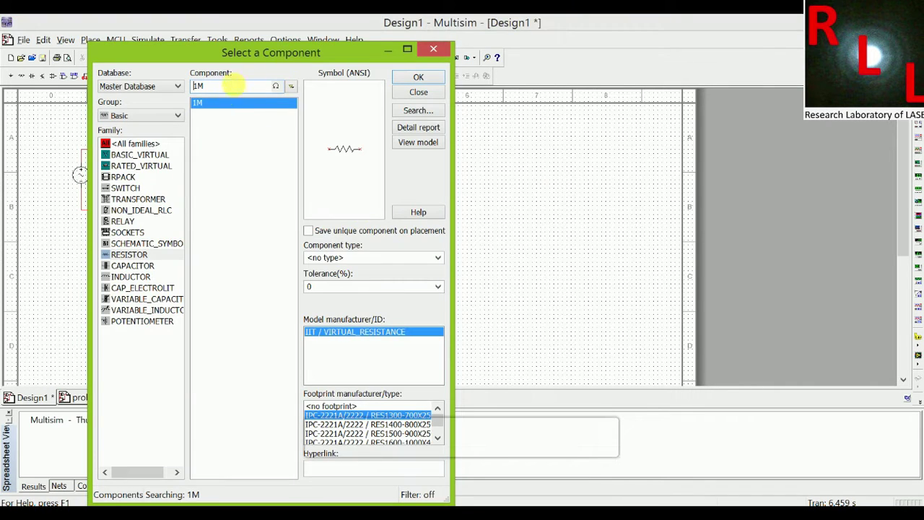
pyautogui.click(410, 78)
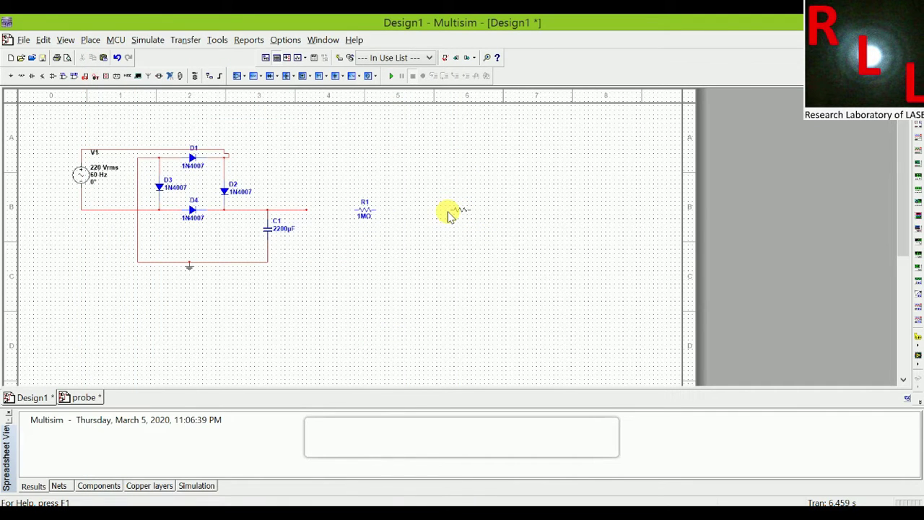
pyautogui.click(448, 214)
pyautogui.click(423, 76)
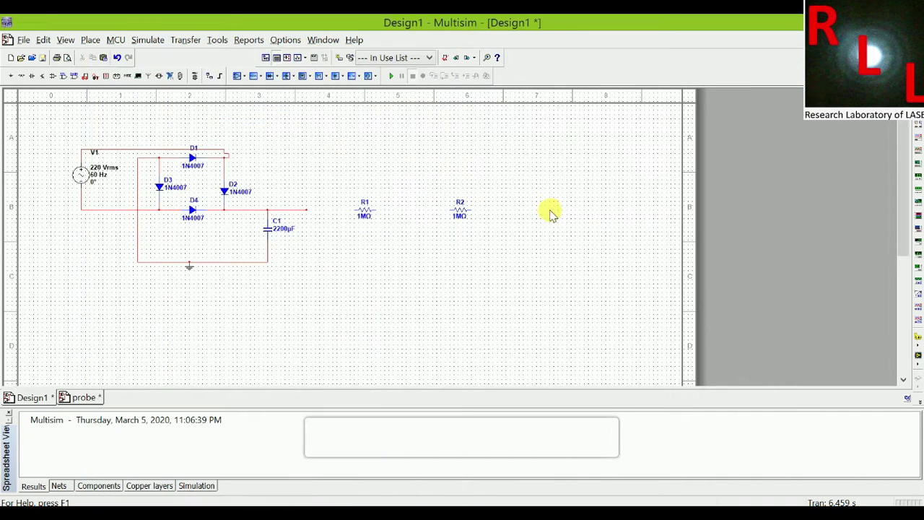
pyautogui.click(526, 210)
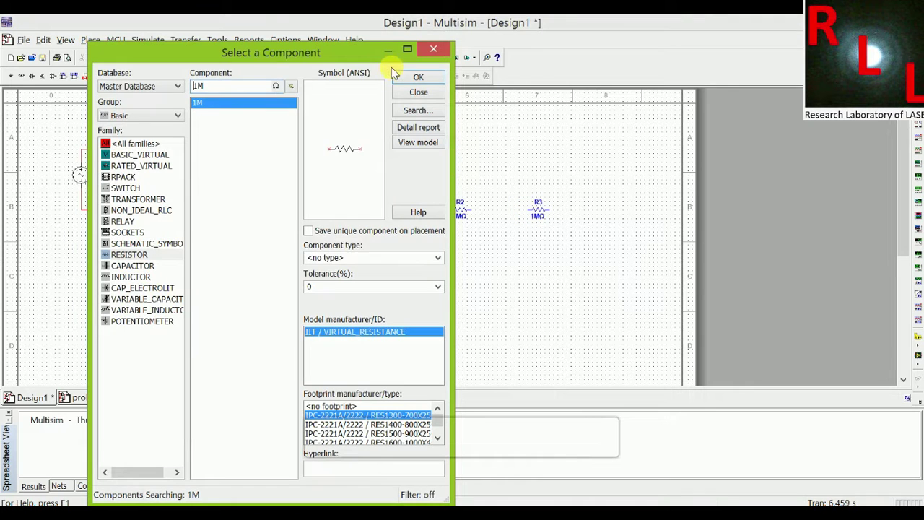
pyautogui.click(423, 77)
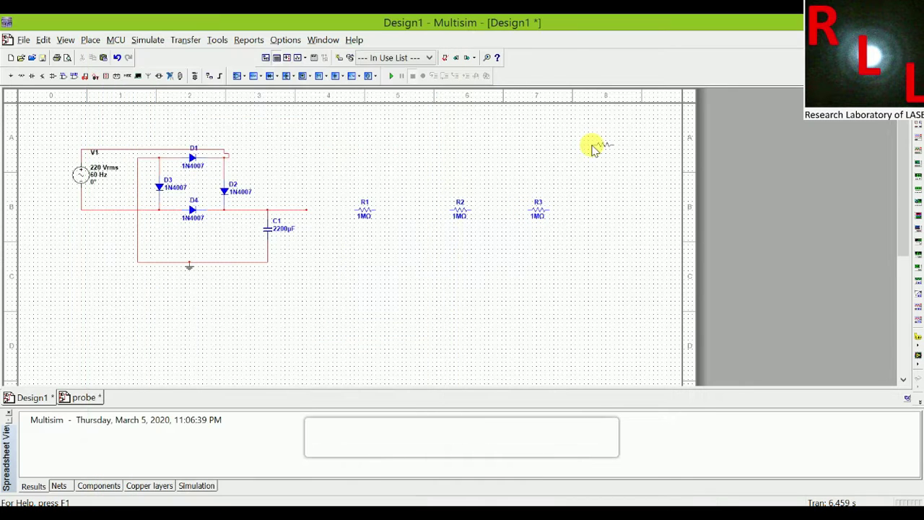
pyautogui.click(606, 210)
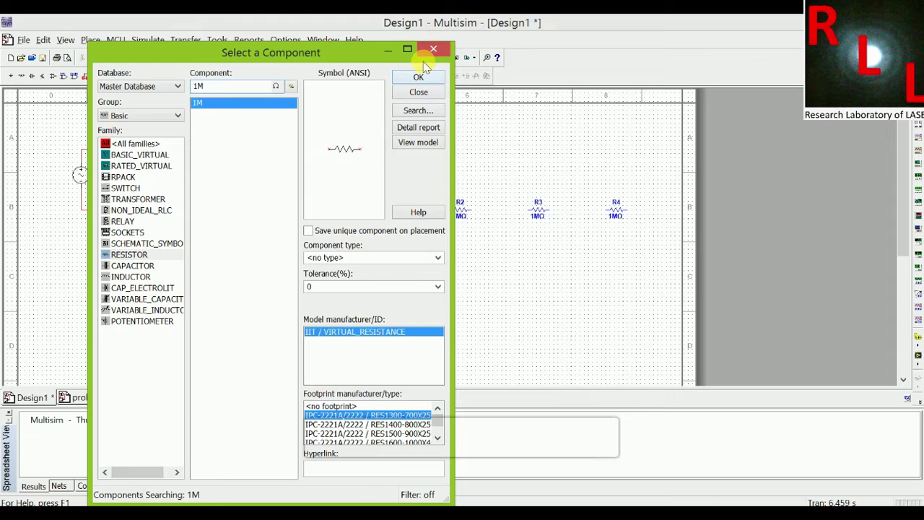
pyautogui.click(416, 92)
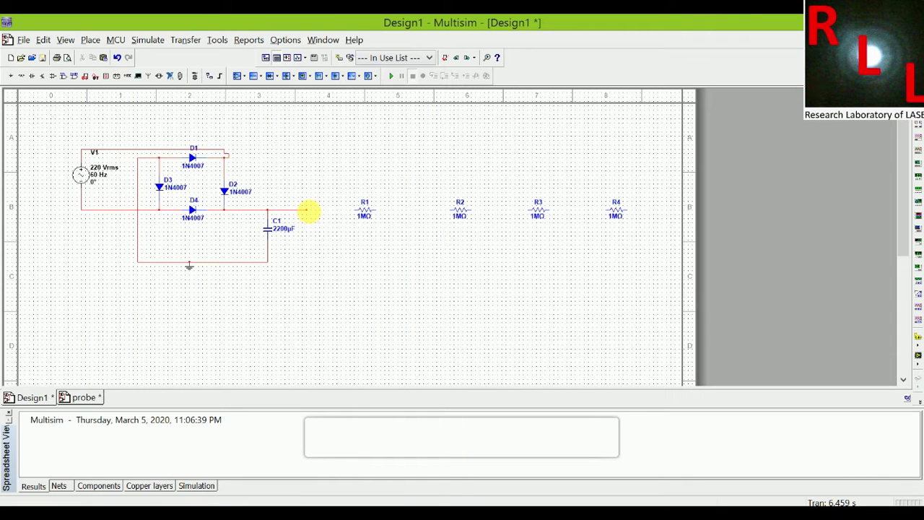
# Wire C1's node to R1, chain R1–R2–R3–R4, and return R4's end to the ground line
pyautogui.click(358, 210)
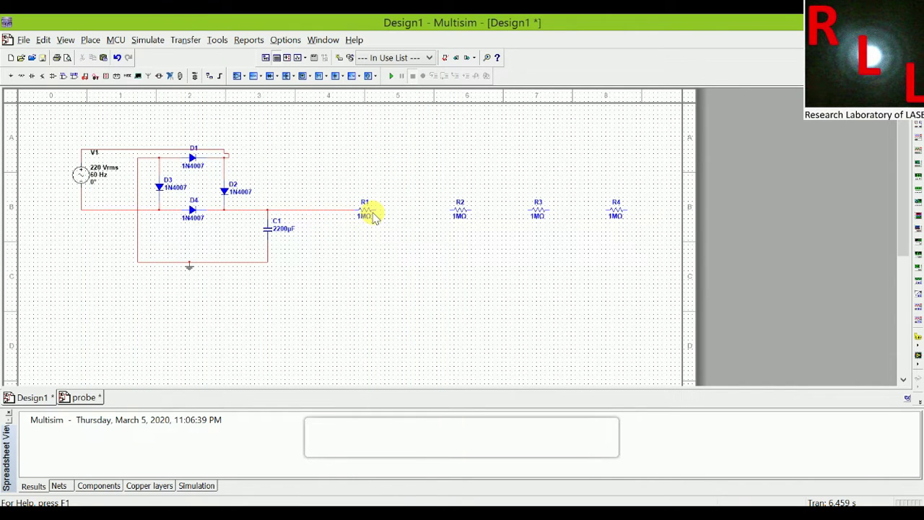
pyautogui.click(371, 210)
pyautogui.click(449, 210)
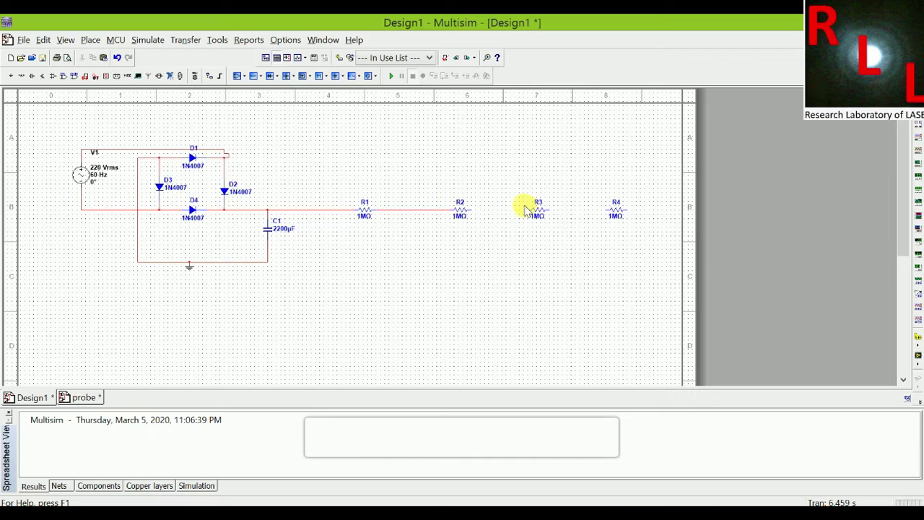
pyautogui.click(529, 210)
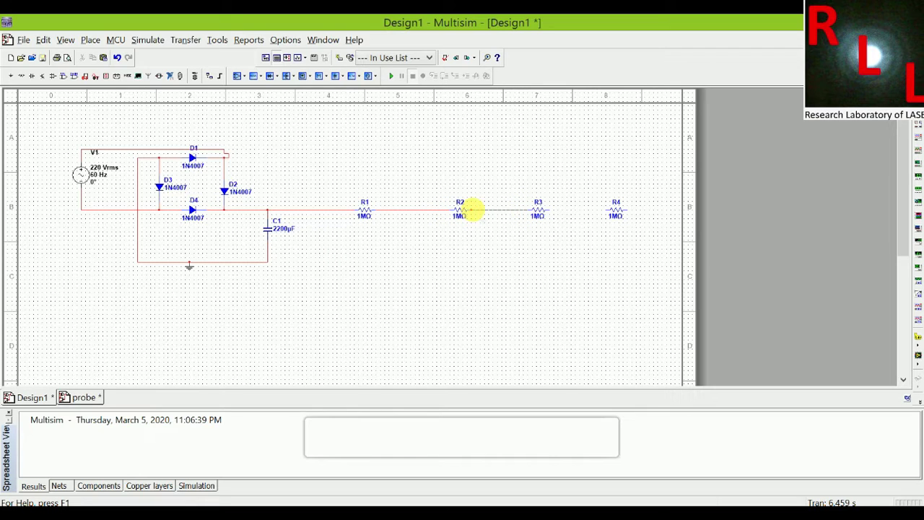
pyautogui.click(469, 210)
pyautogui.click(547, 210)
pyautogui.click(605, 210)
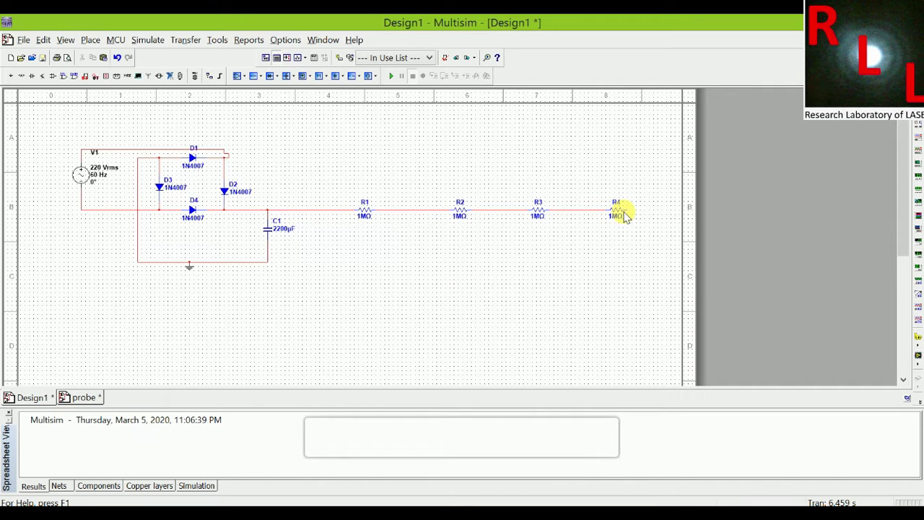
pyautogui.click(626, 210)
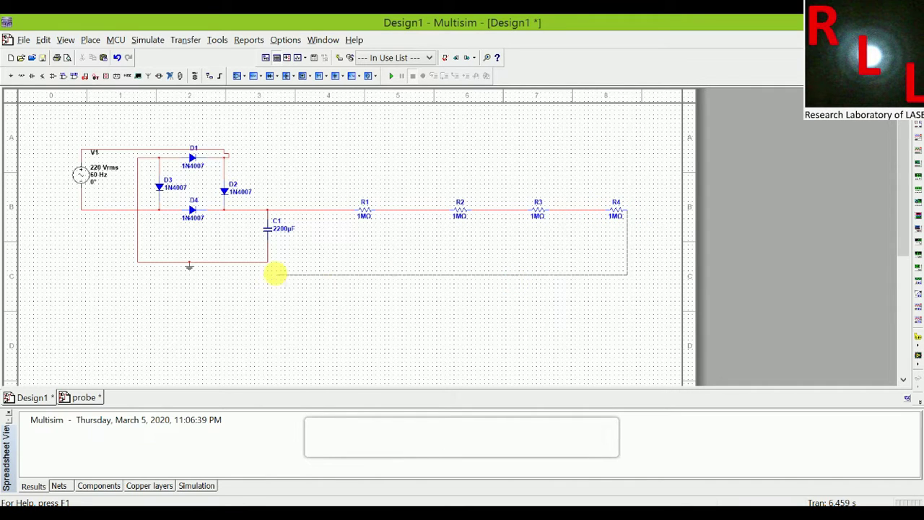
pyautogui.click(269, 263)
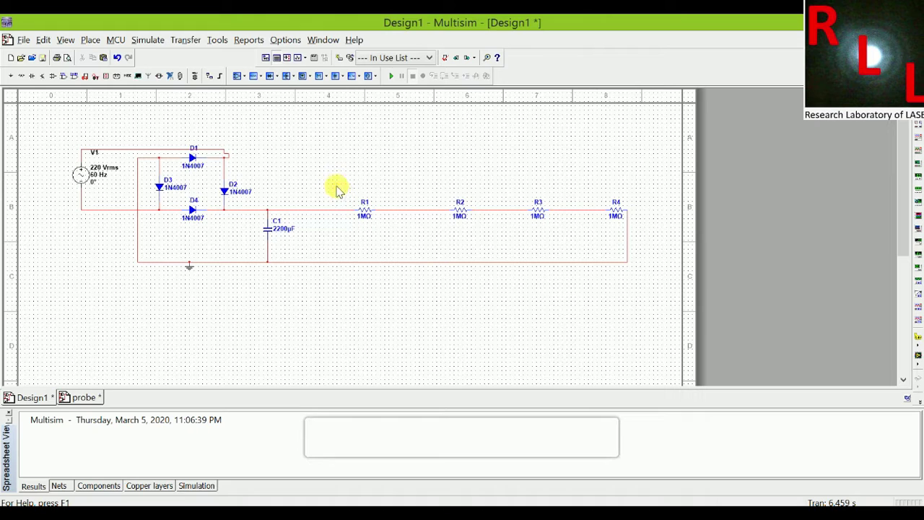
pyautogui.click(917, 336)
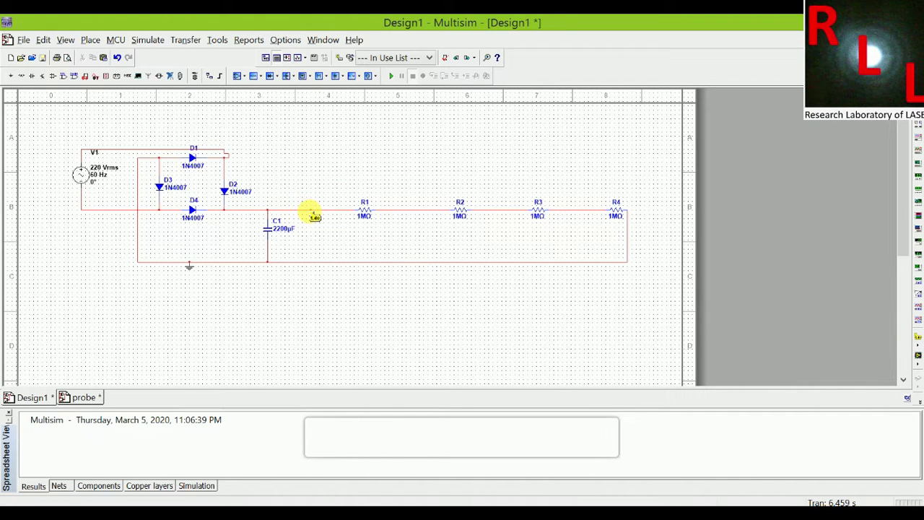
# Place Probes 1–3 on the wires before R1, R2 and R3, lowering their readout boxes
pyautogui.click(309, 211)
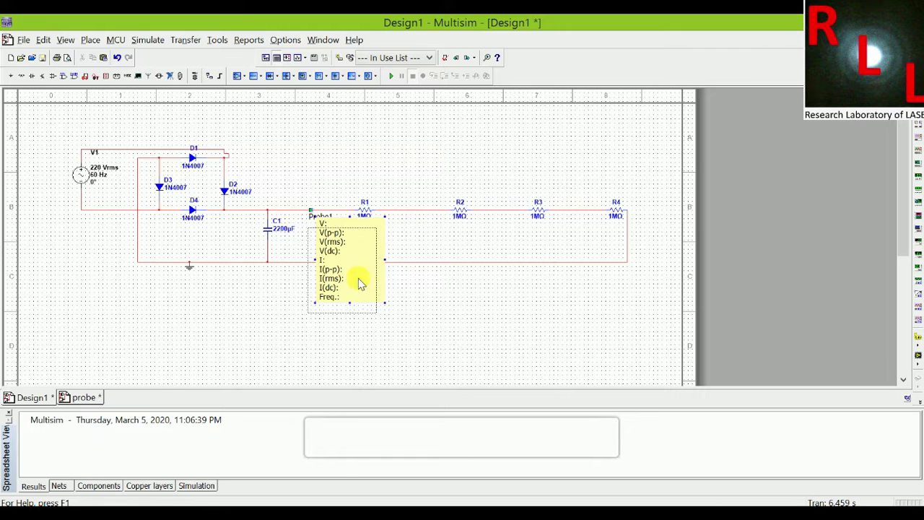
pyautogui.click(918, 341)
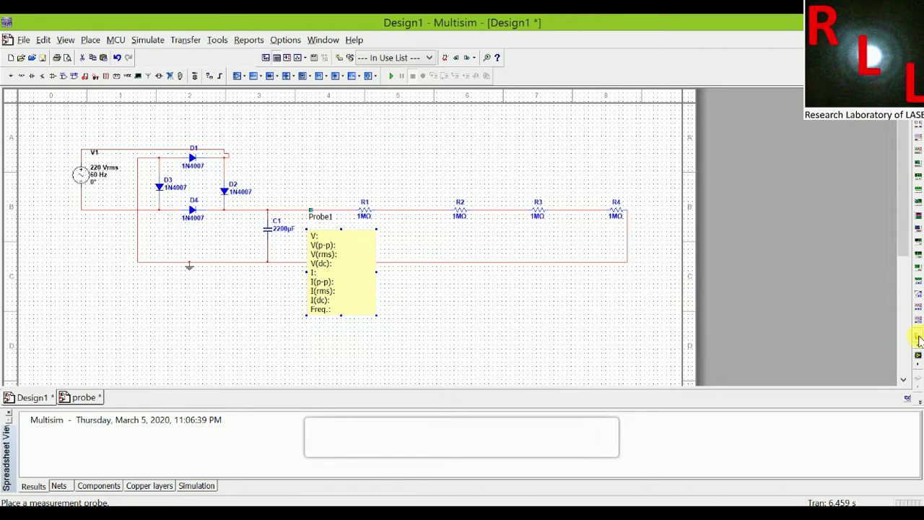
pyautogui.click(399, 210)
pyautogui.moveTo(426, 260); pyautogui.dragTo(437, 282)
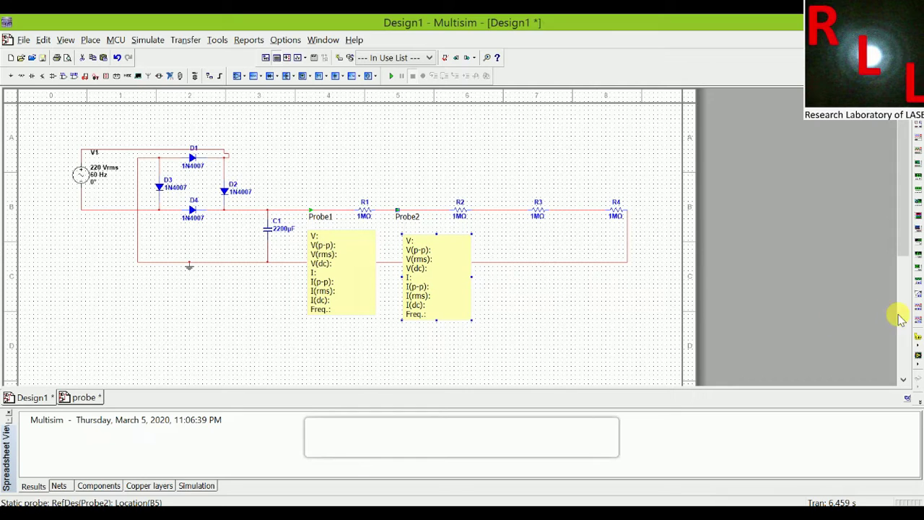
pyautogui.click(918, 339)
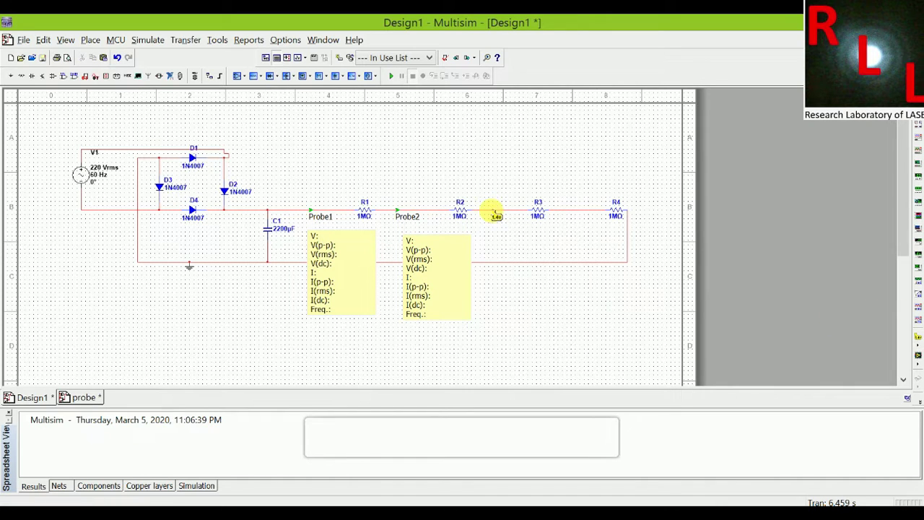
pyautogui.click(494, 211)
pyautogui.moveTo(526, 252); pyautogui.dragTo(530, 285)
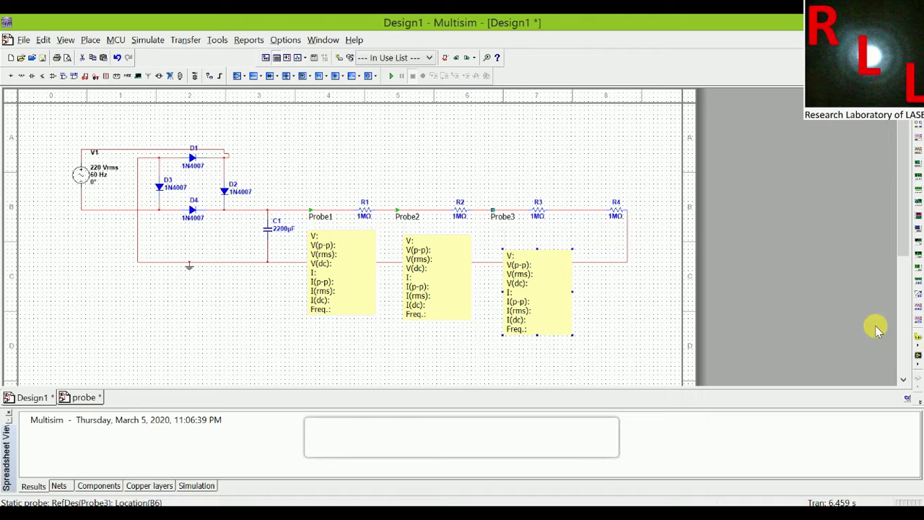
# Add Probe4 before R4 and run the simulation to read 310 V, 232 V, 155 V and 77.4 V
pyautogui.click(918, 337)
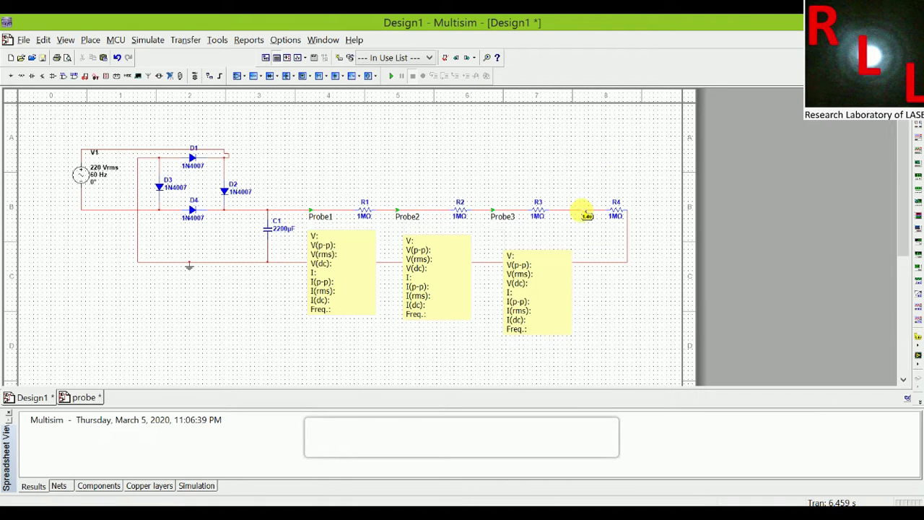
pyautogui.click(582, 211)
pyautogui.moveTo(598, 234); pyautogui.dragTo(608, 268)
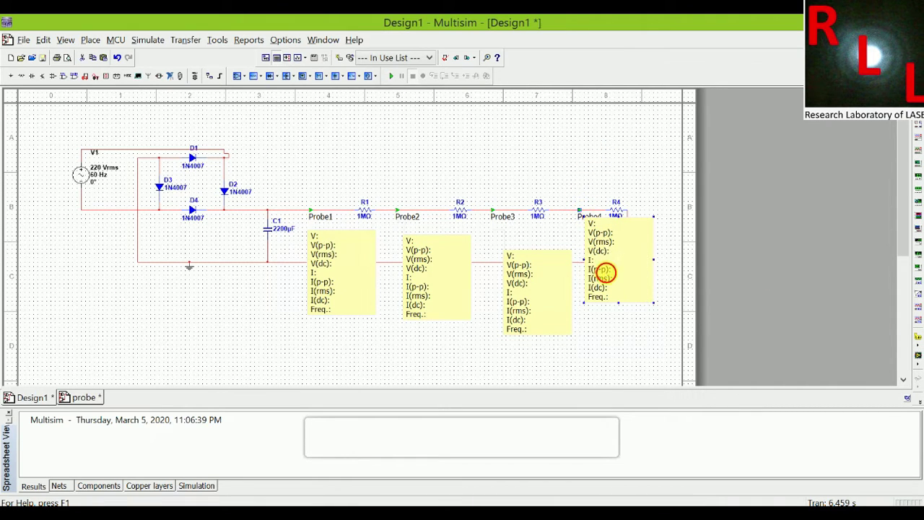
pyautogui.doubleClick(607, 269)
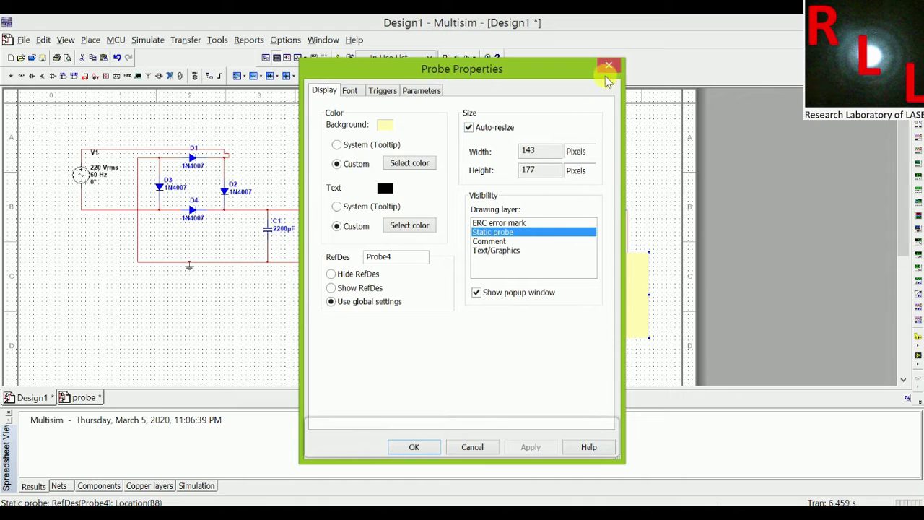
pyautogui.click(604, 71)
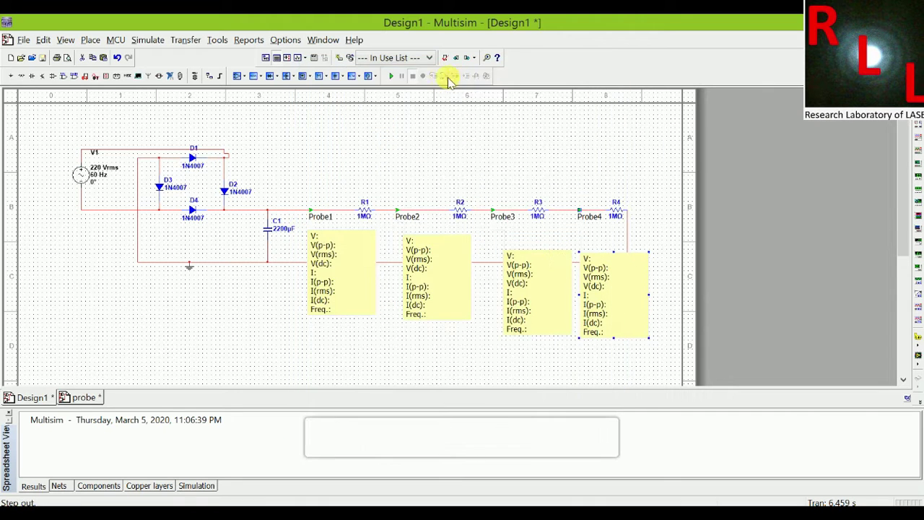
pyautogui.click(390, 78)
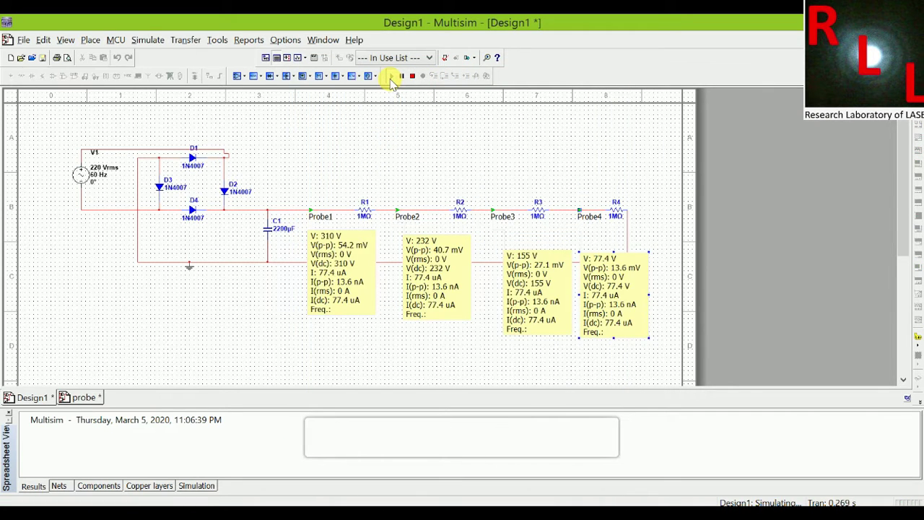